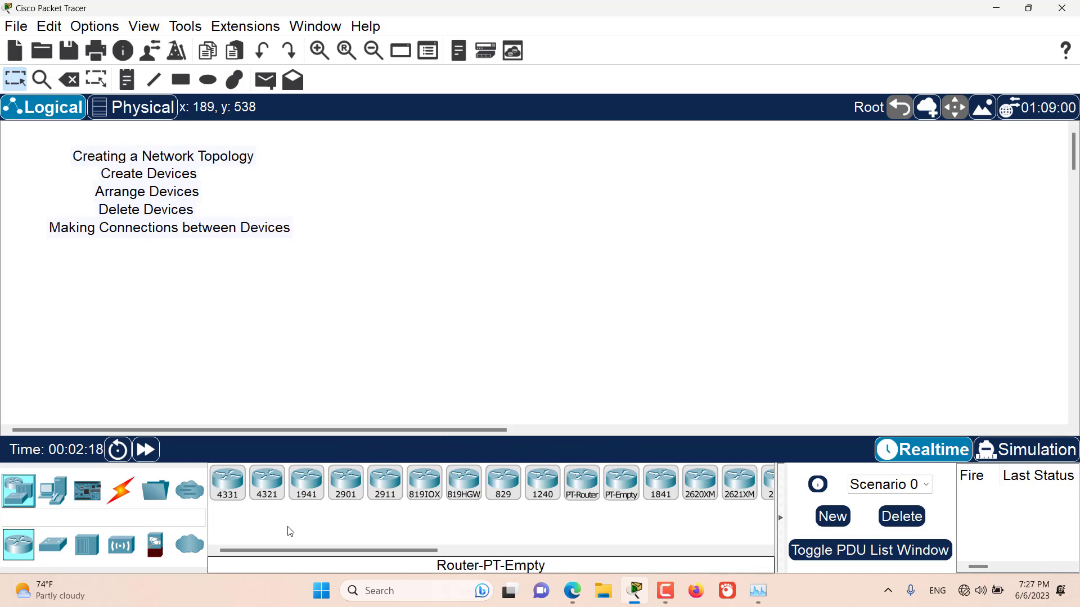
Place one 1941 router in the upper middle of the empty workspace
click(309, 494)
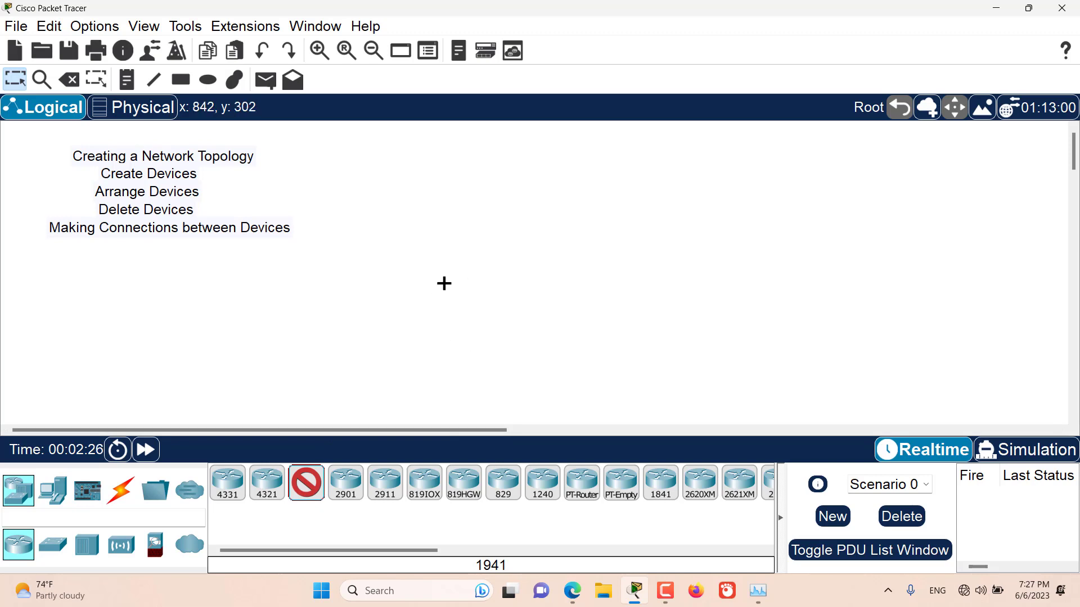
click(521, 209)
drag(619, 183, 463, 270)
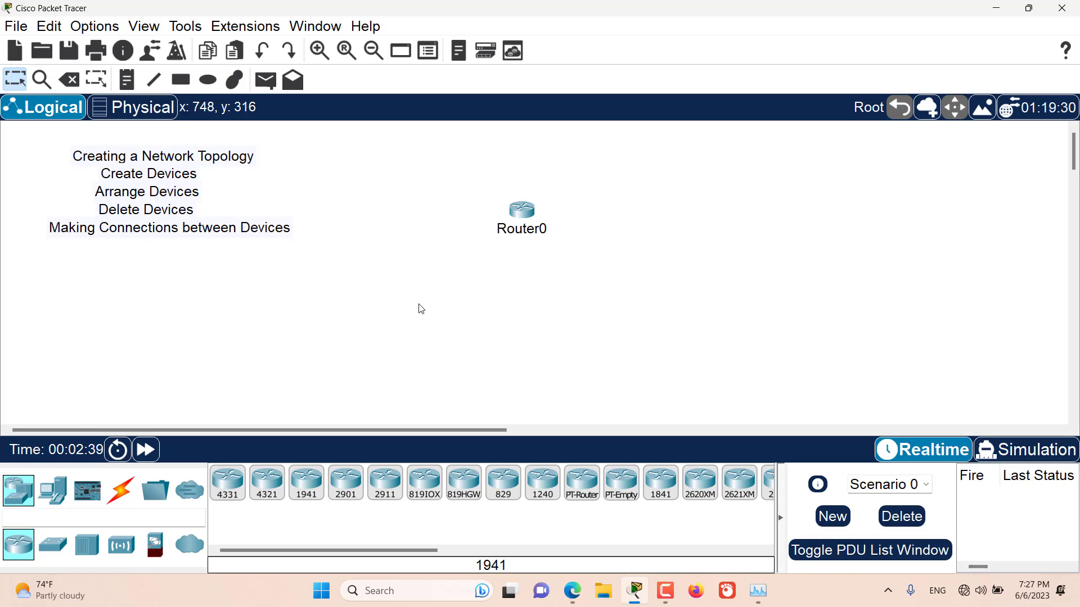
Place four 2901 routers in a row below Router0 with repeated placement, leaving placement mode after the fourth
key(ctrl)
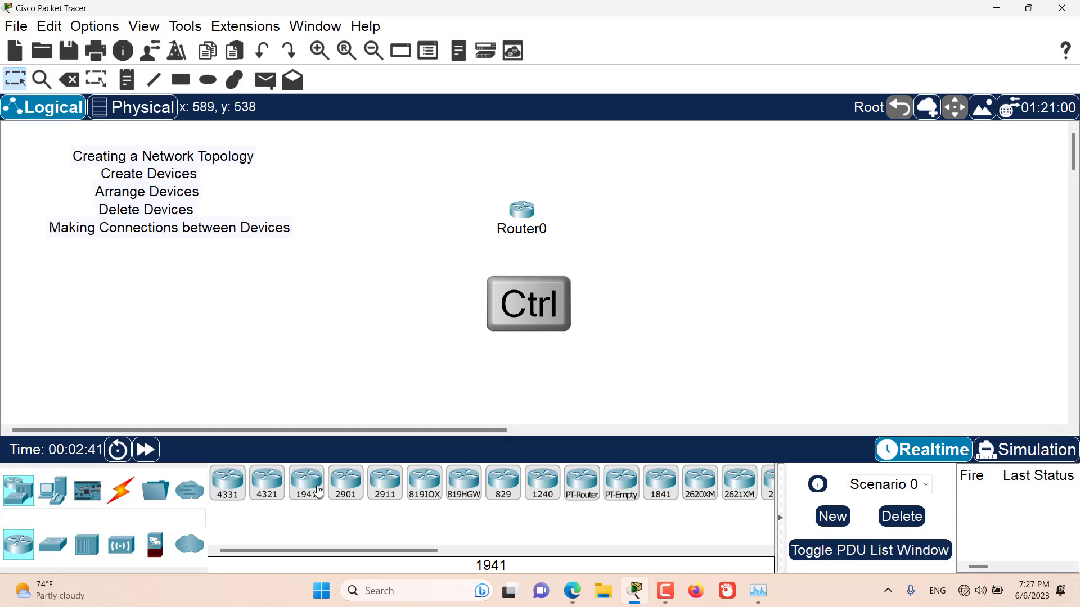
ctrl+click(351, 485)
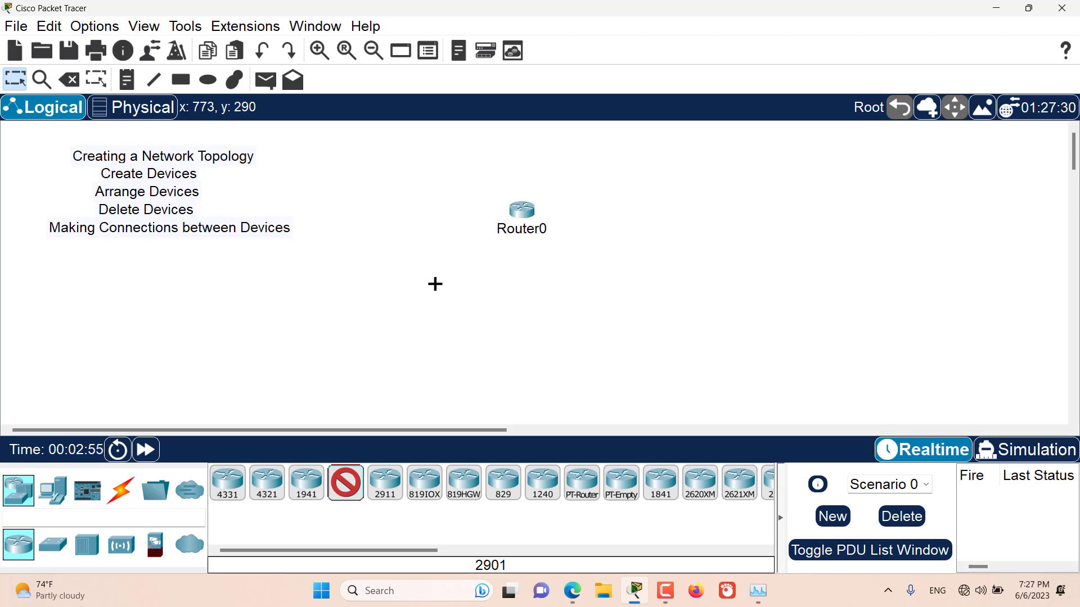
click(435, 283)
click(477, 287)
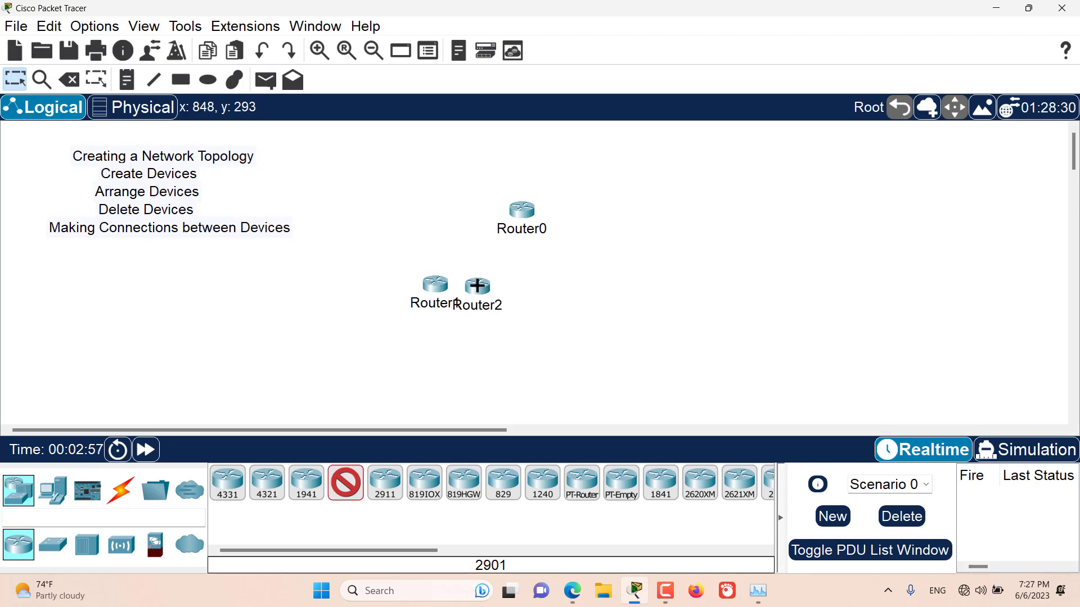
click(515, 287)
click(568, 288)
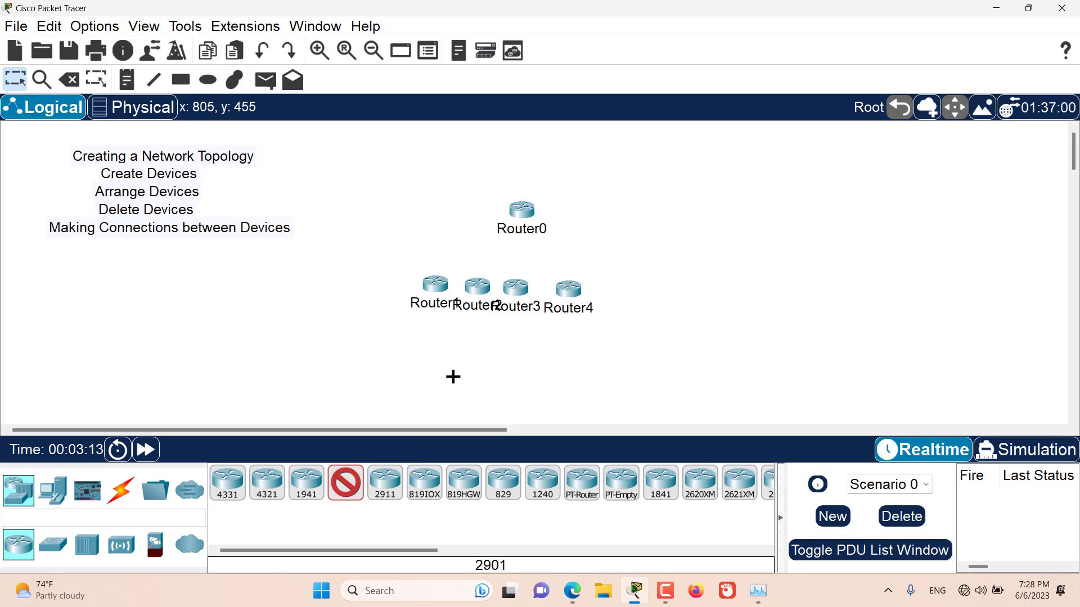
key(Escape)
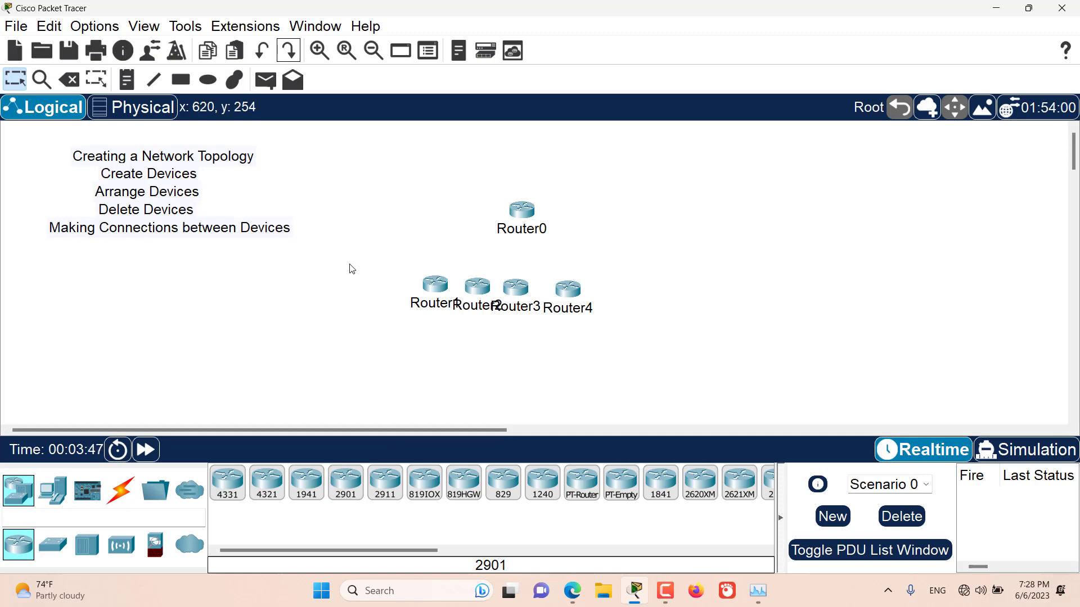
Undo the placement of the last 2901 router and redo it
click(261, 52)
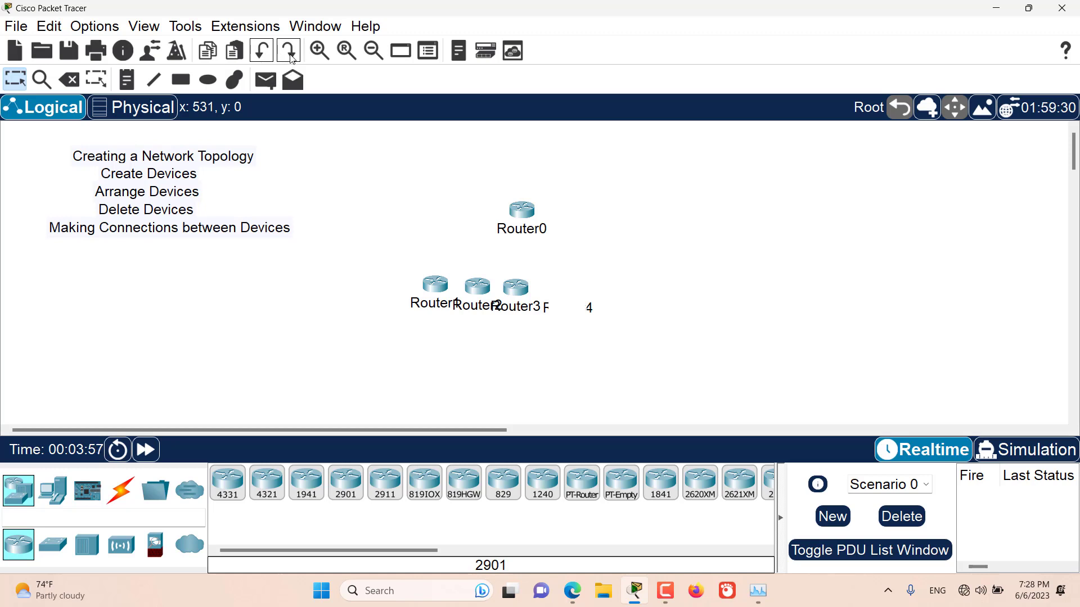
click(288, 52)
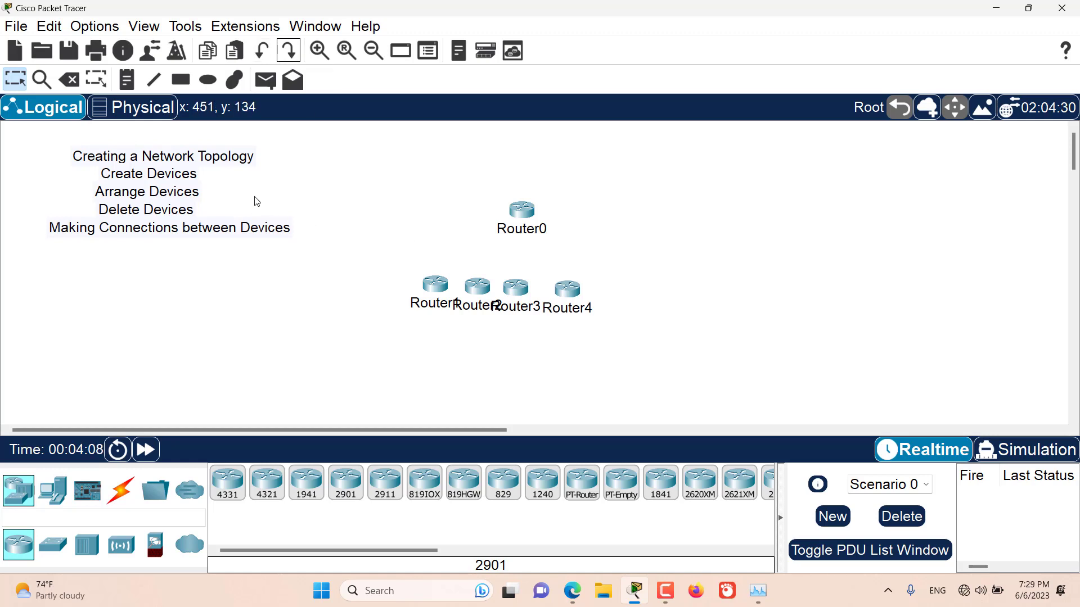
Move Router0 slightly up and right, and shift the row of four 2901 routers together to just below it
click(20, 84)
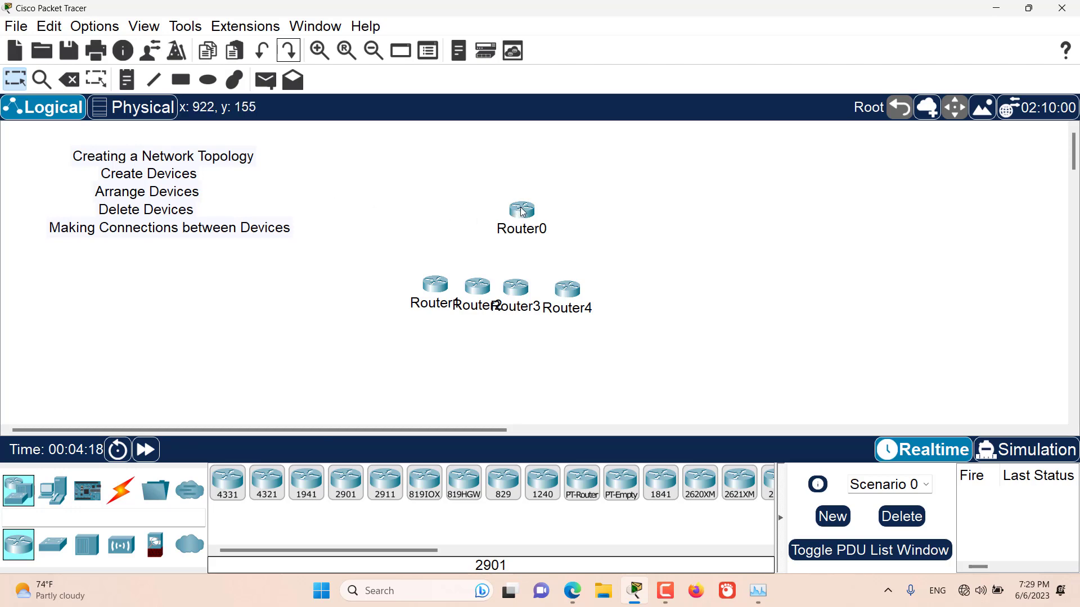
drag(523, 212, 551, 167)
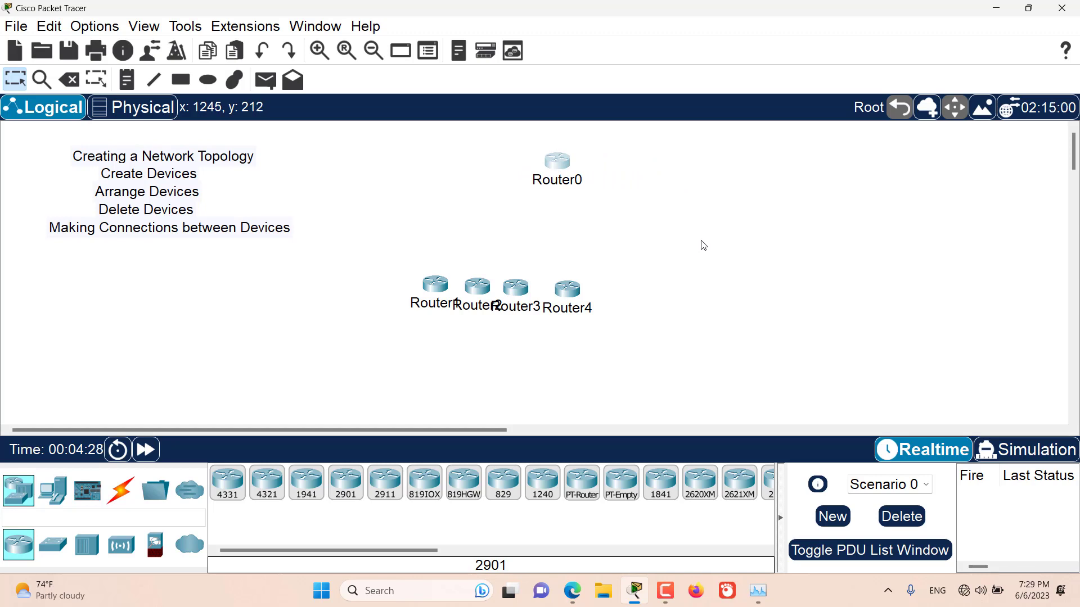
drag(665, 251, 359, 324)
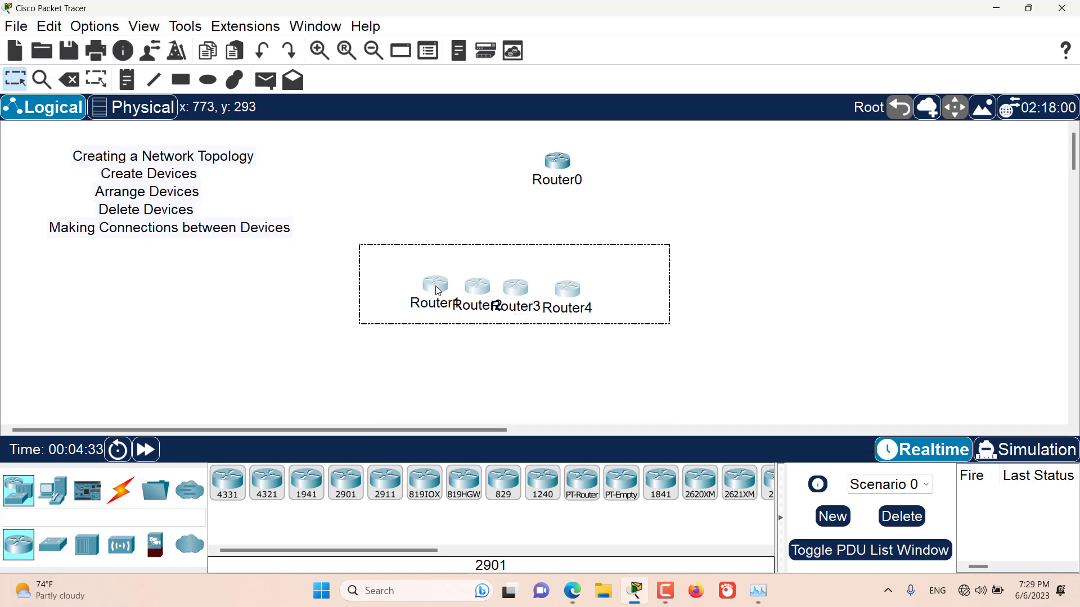
drag(421, 291, 498, 203)
click(535, 284)
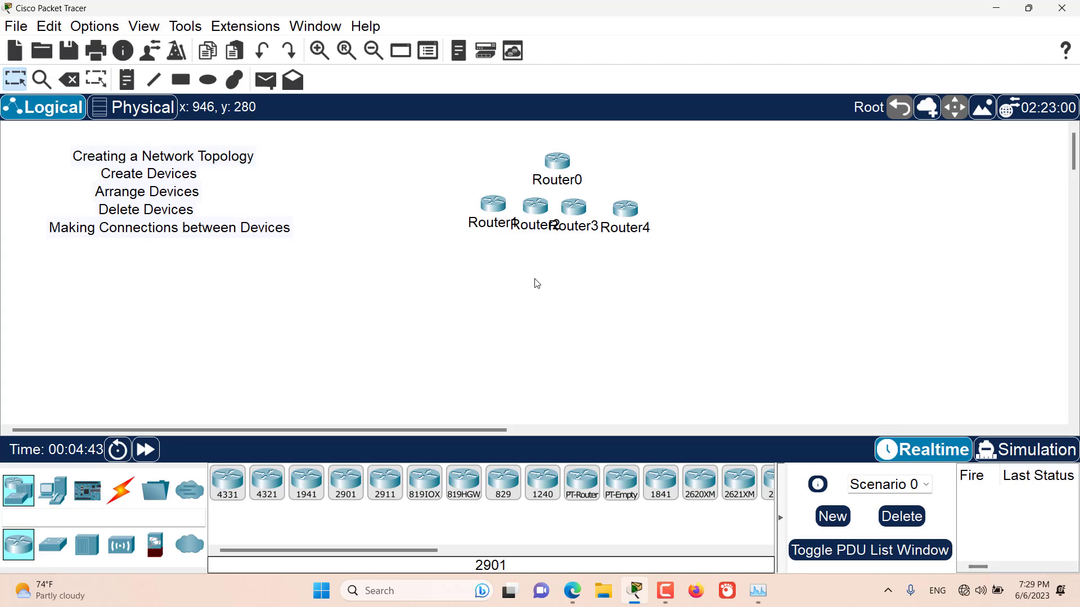
Select Router4, Router0 and Router2 together and move them to the right, away from Router1 and Router3
key(shift)
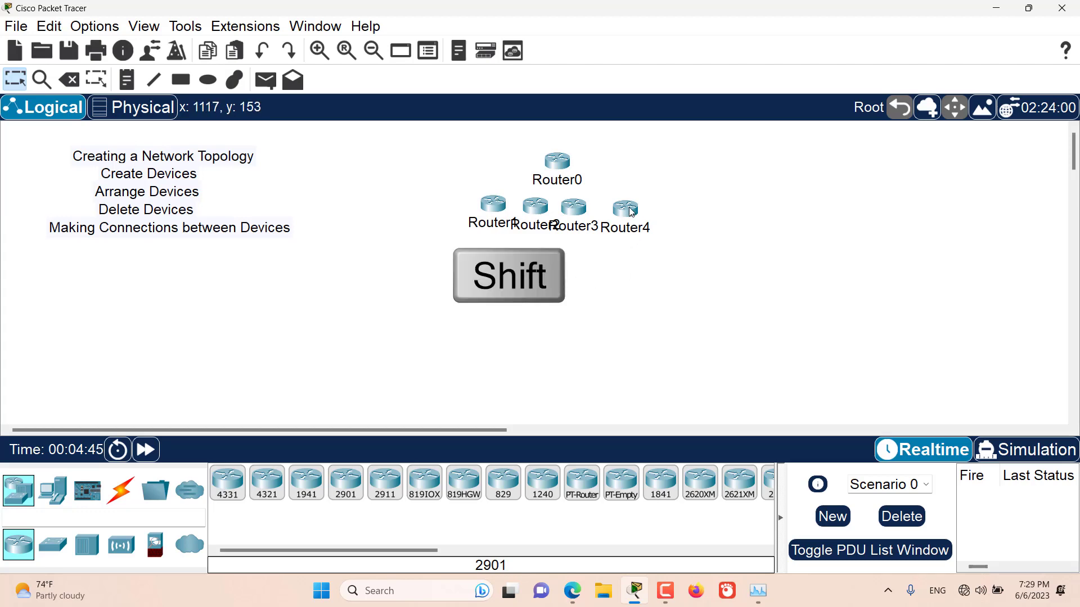
shift+click(629, 212)
shift+click(562, 169)
shift+click(535, 210)
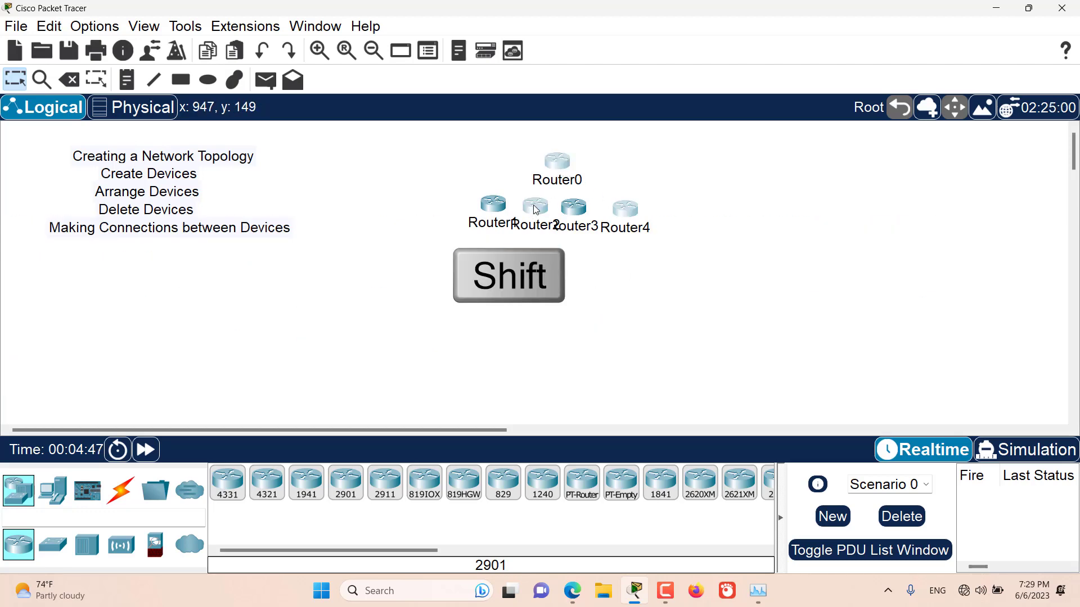
drag(541, 214, 781, 200)
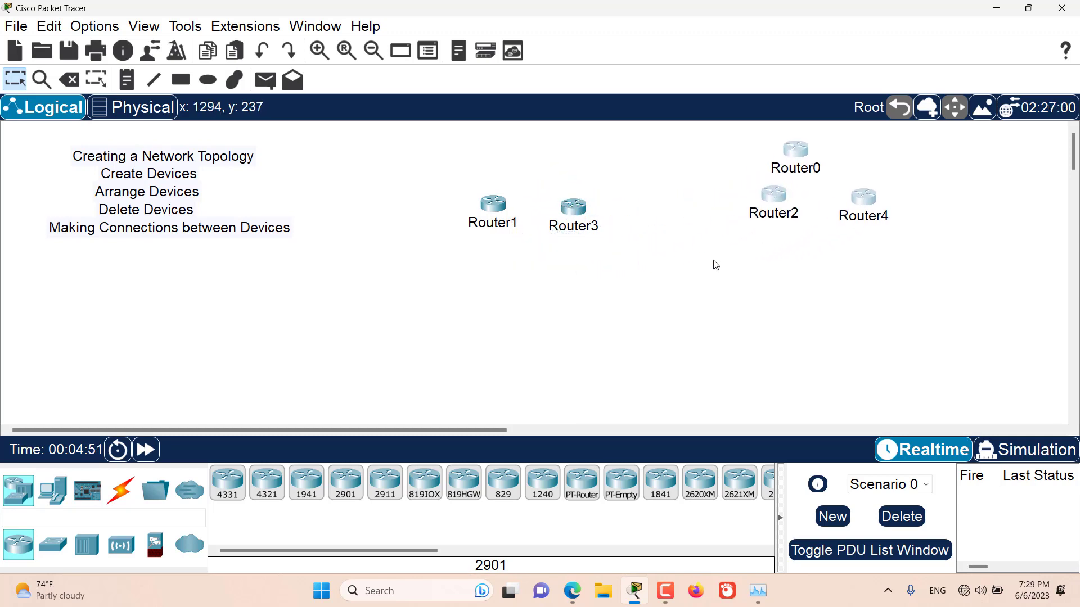
click(695, 272)
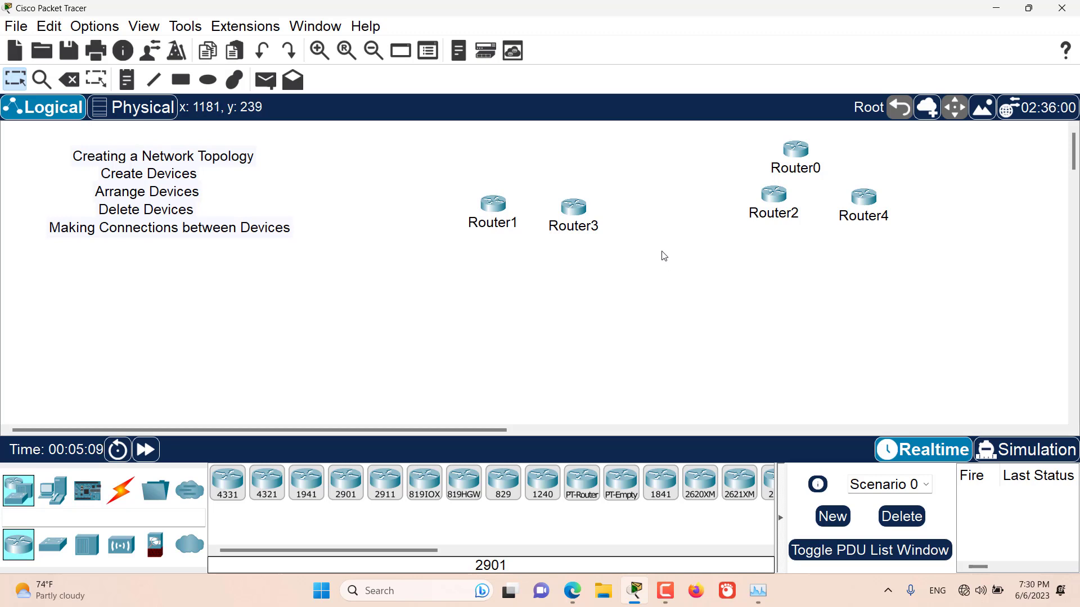
Delete Router3 and Router1 from the workspace and leave delete mode
drag(657, 247, 539, 162)
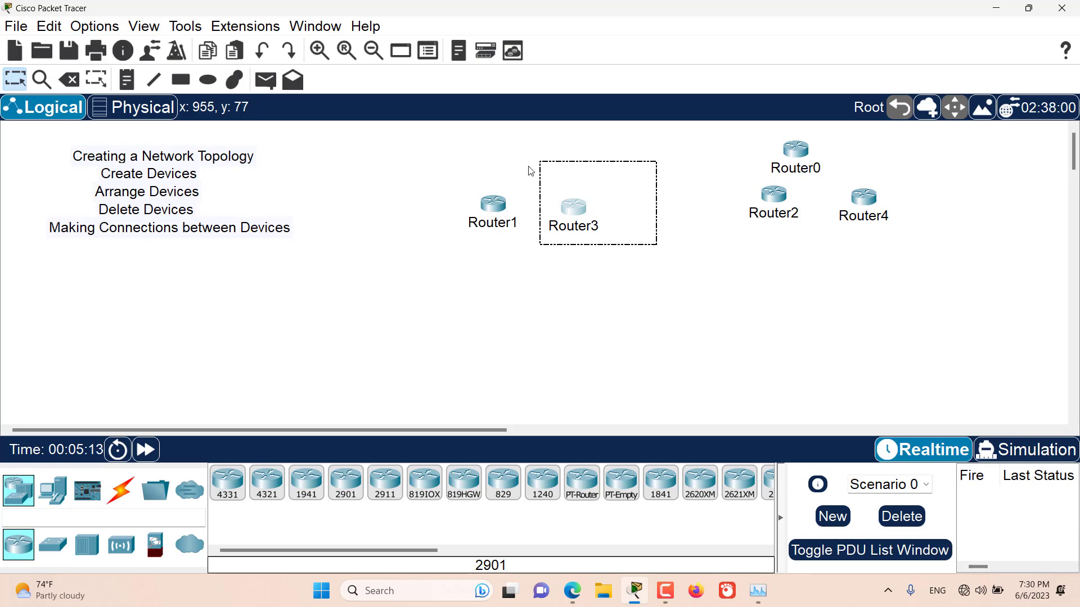
click(73, 82)
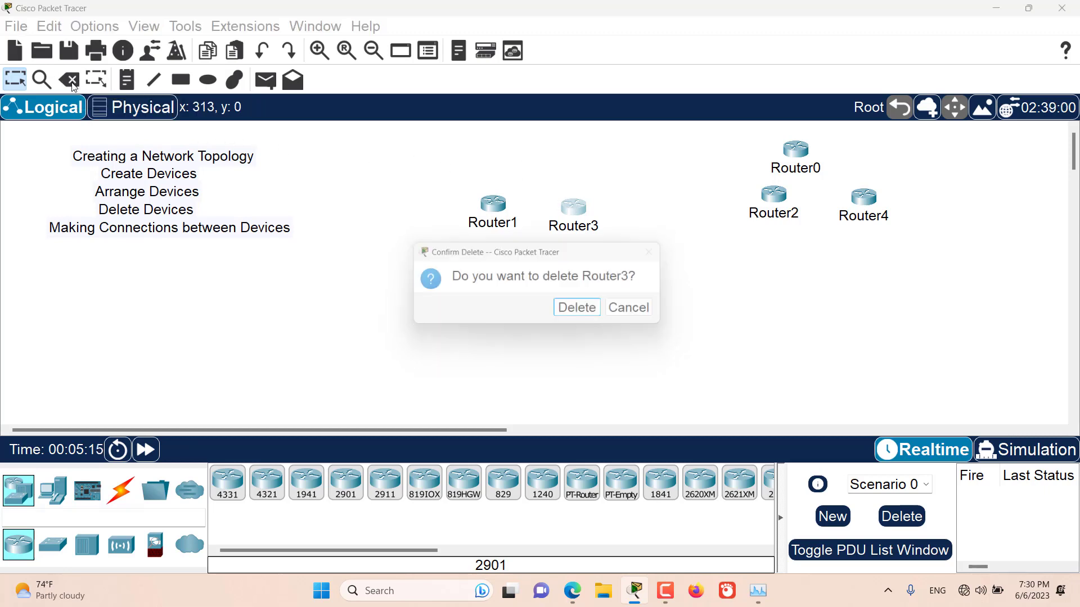
click(584, 311)
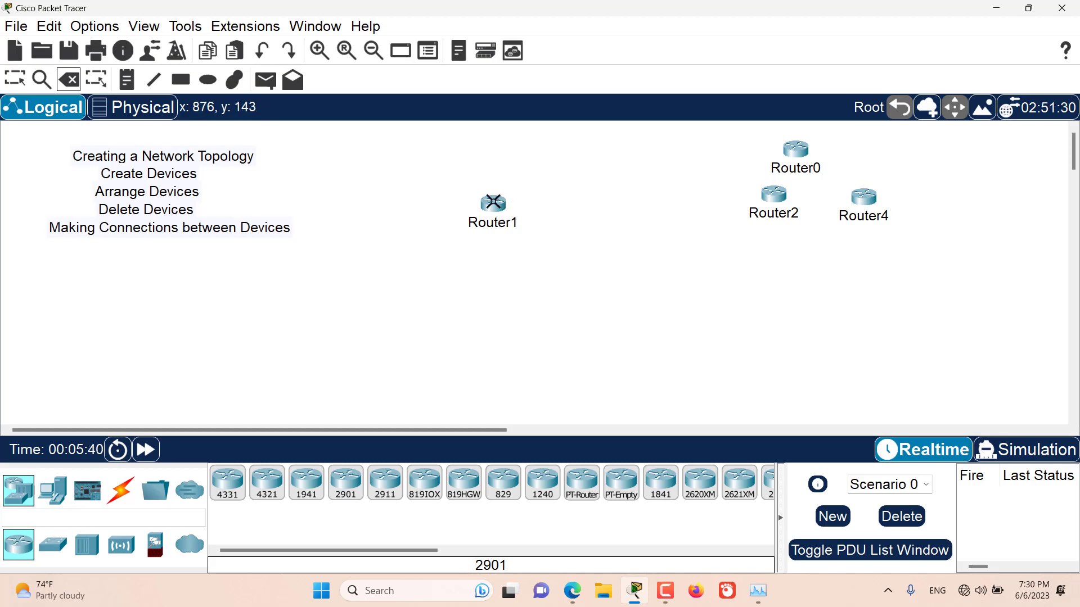
click(494, 202)
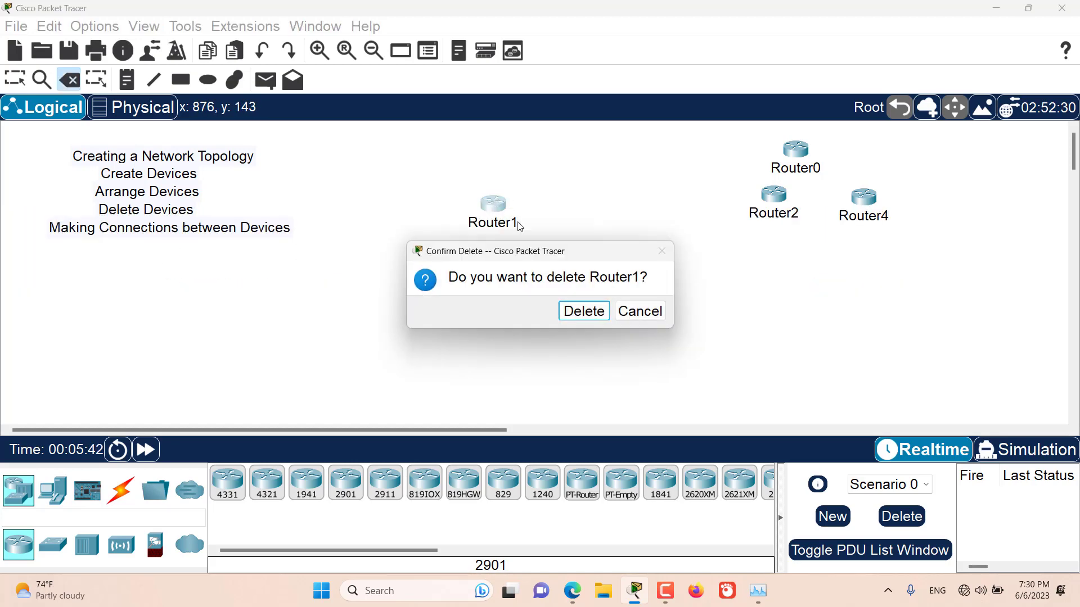
click(579, 312)
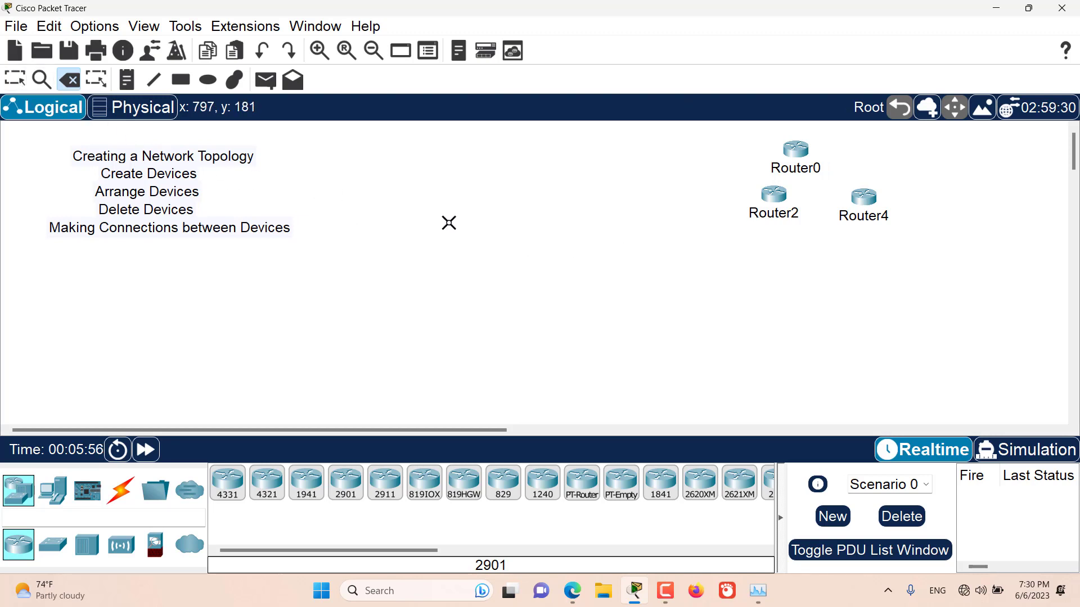
key(Escape)
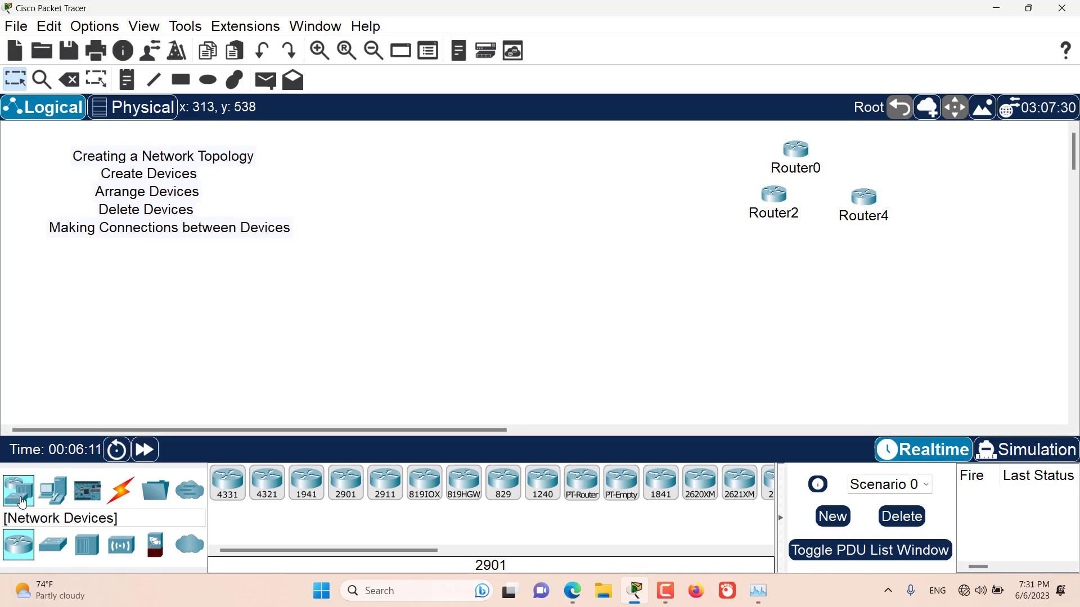
Add a 4331 router below the text notes and a 2960 switch above and to the right of it
click(227, 483)
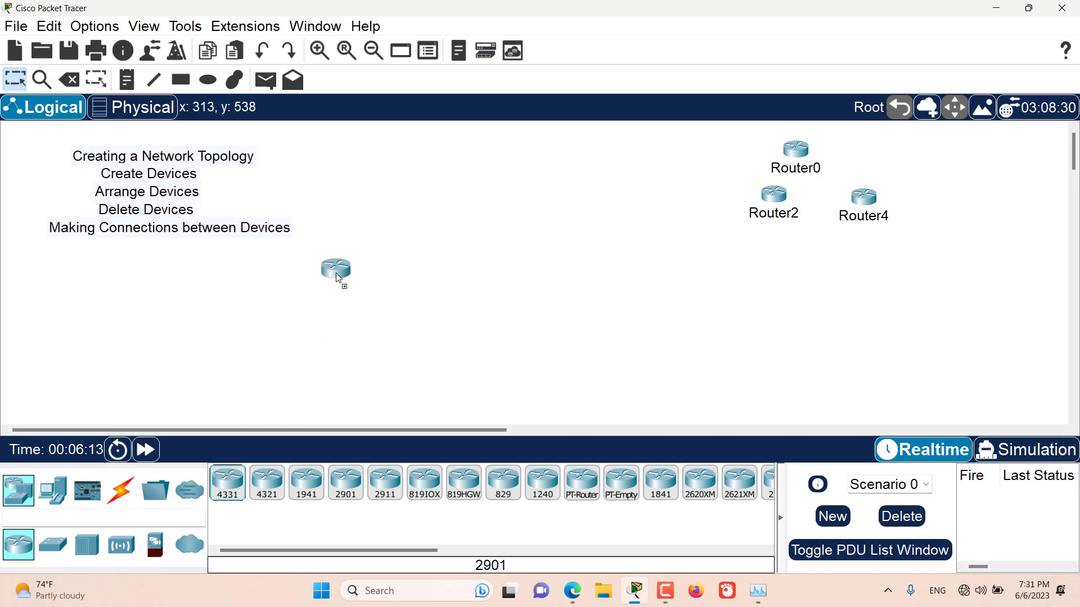
click(336, 270)
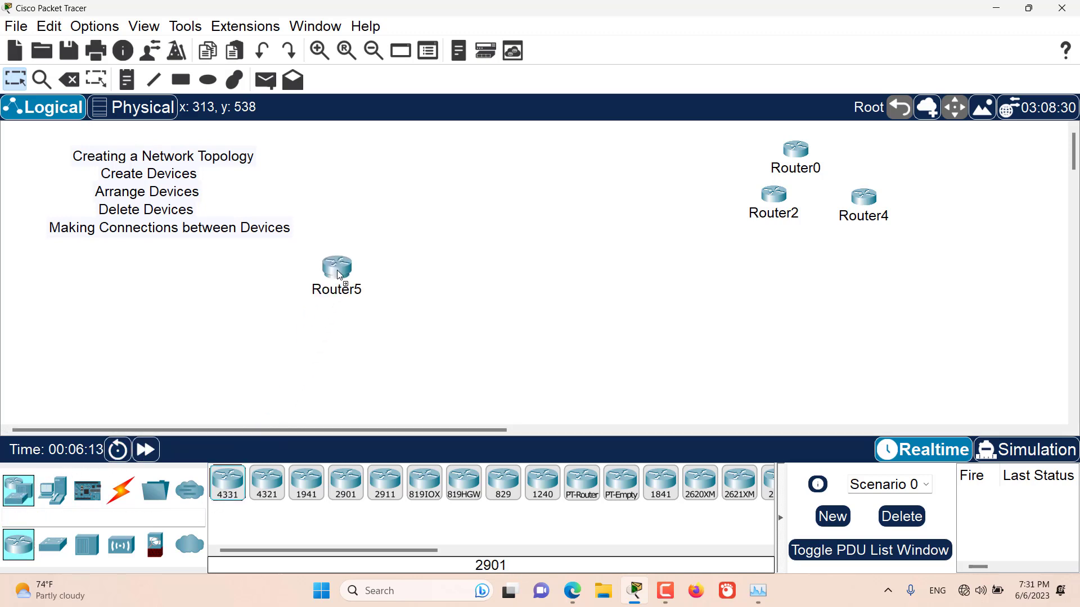
click(55, 547)
drag(228, 482, 425, 220)
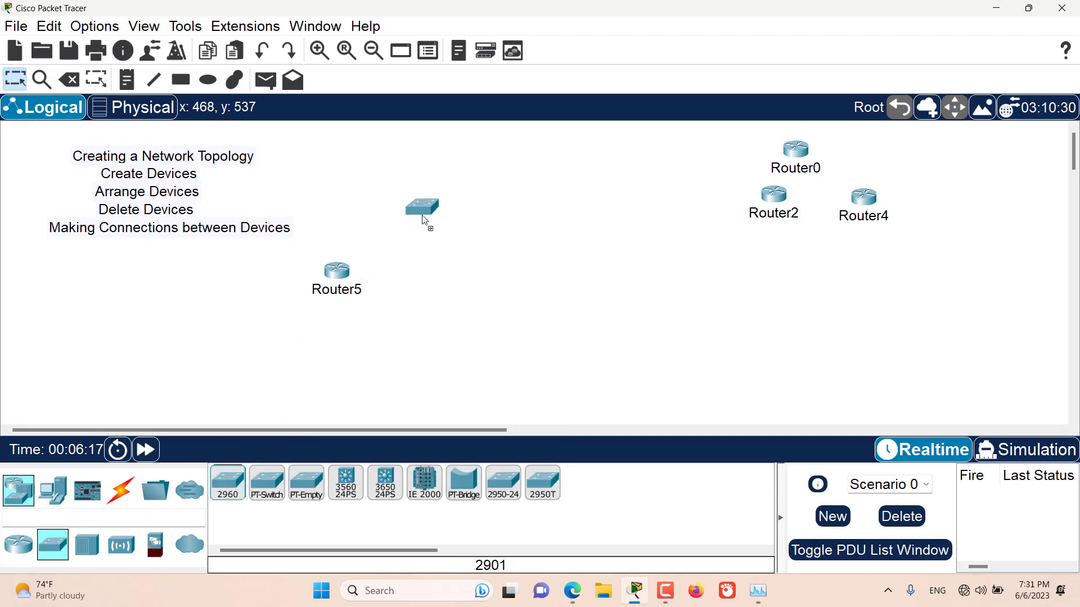
Add a PC to the lower right of Switch0 and a server below the switch
click(53, 490)
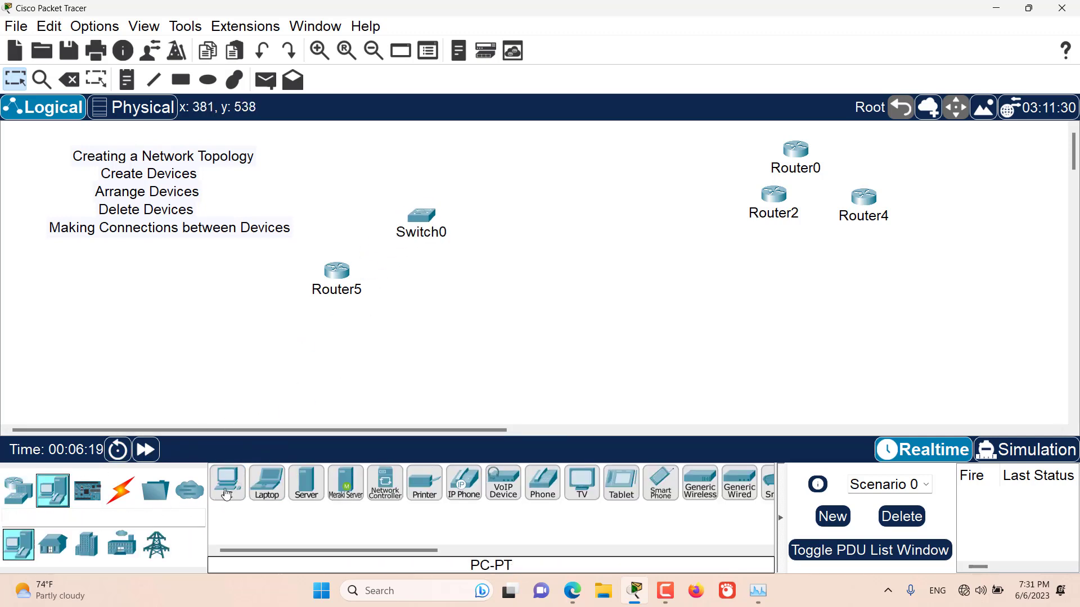
drag(228, 483, 523, 272)
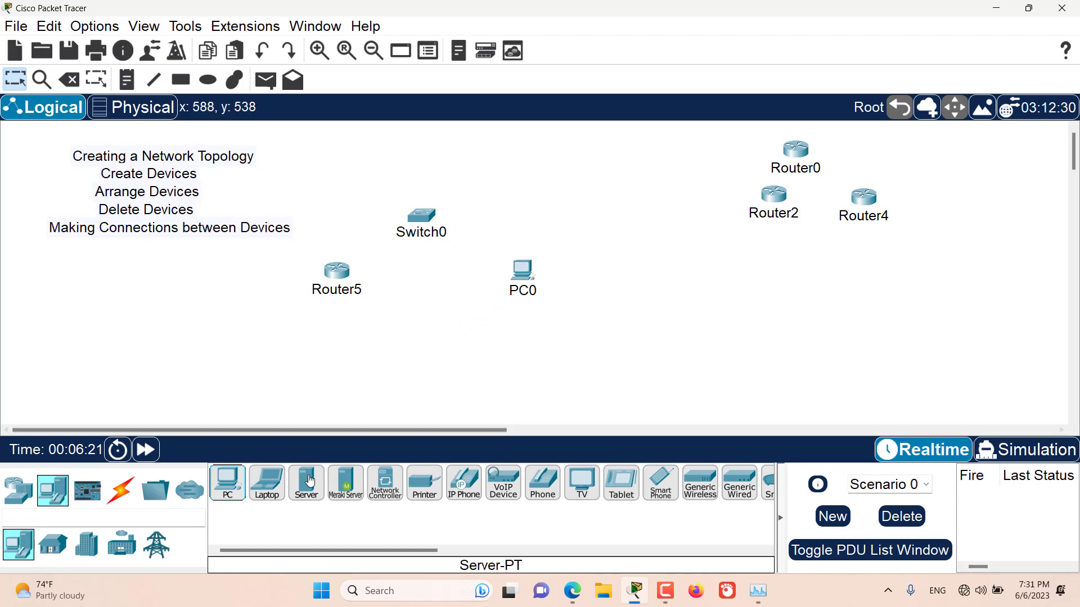
drag(306, 482, 430, 344)
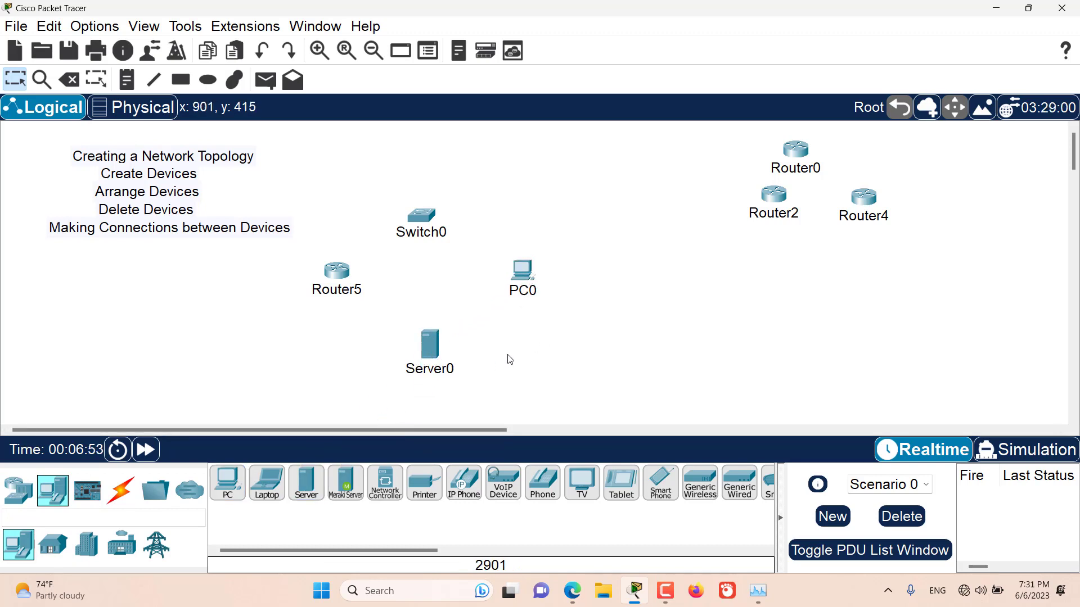
Open Router5's enlarged physical device view and switch the router's power off
click(340, 273)
drag(613, 13, 598, 20)
click(403, 45)
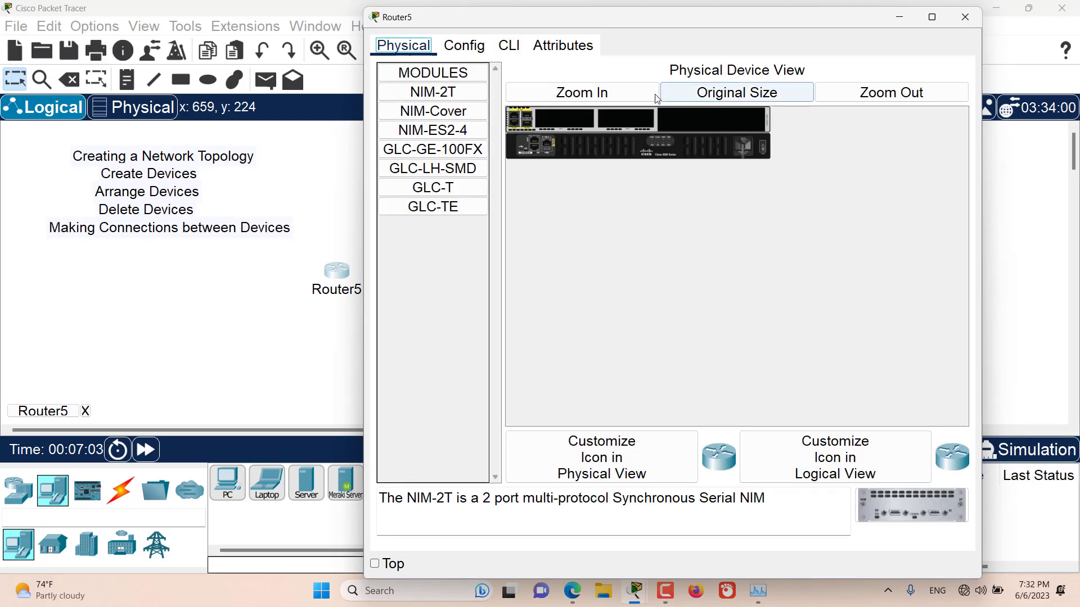
click(621, 90)
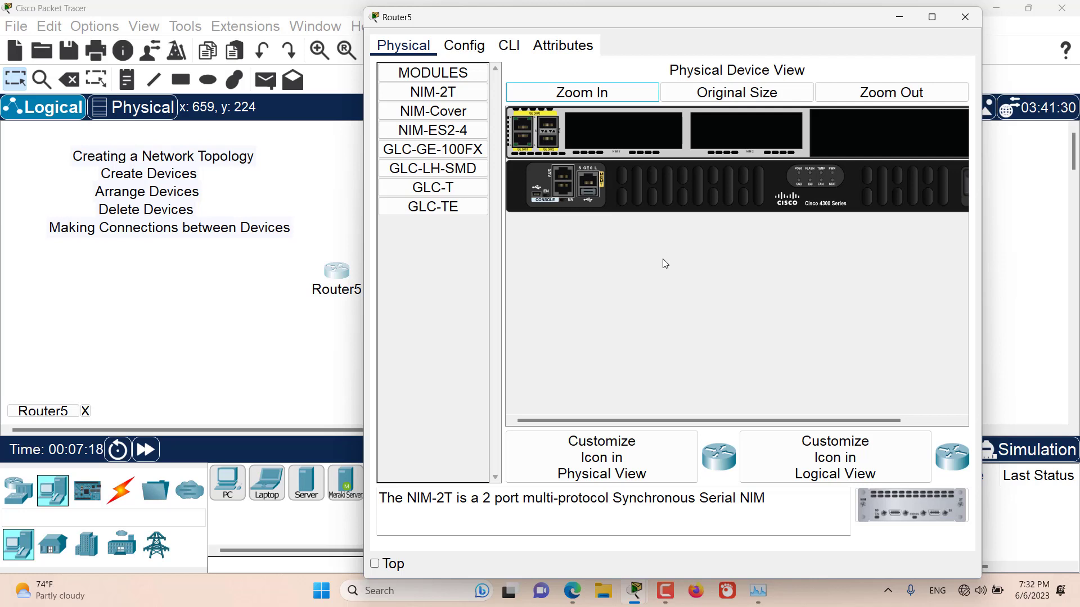
drag(612, 420, 715, 424)
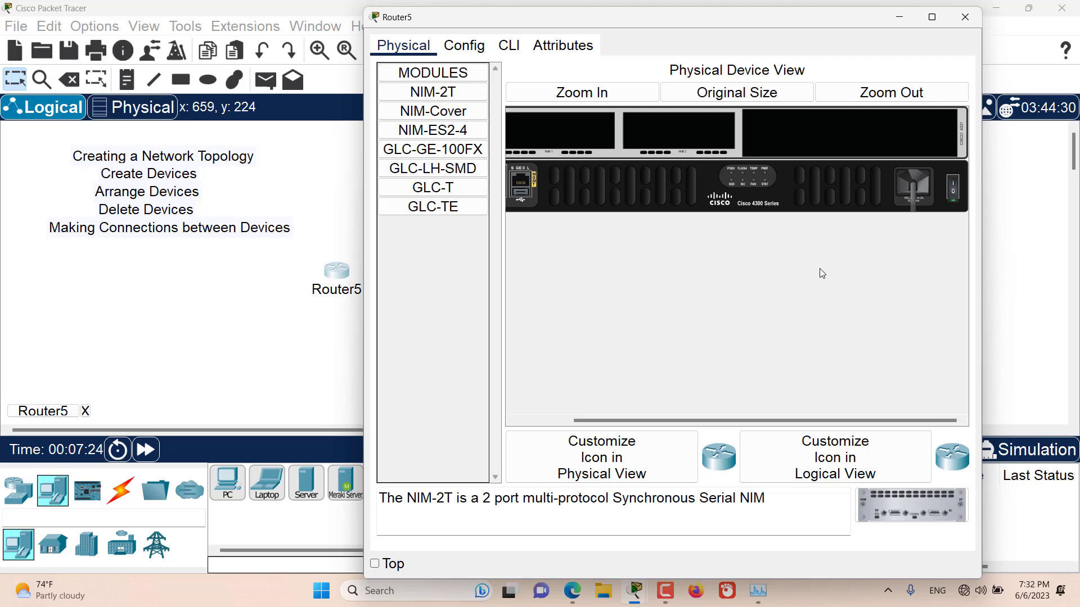
click(954, 191)
Install a NIM-2T module in each of Router5's two empty NIM slots
click(428, 94)
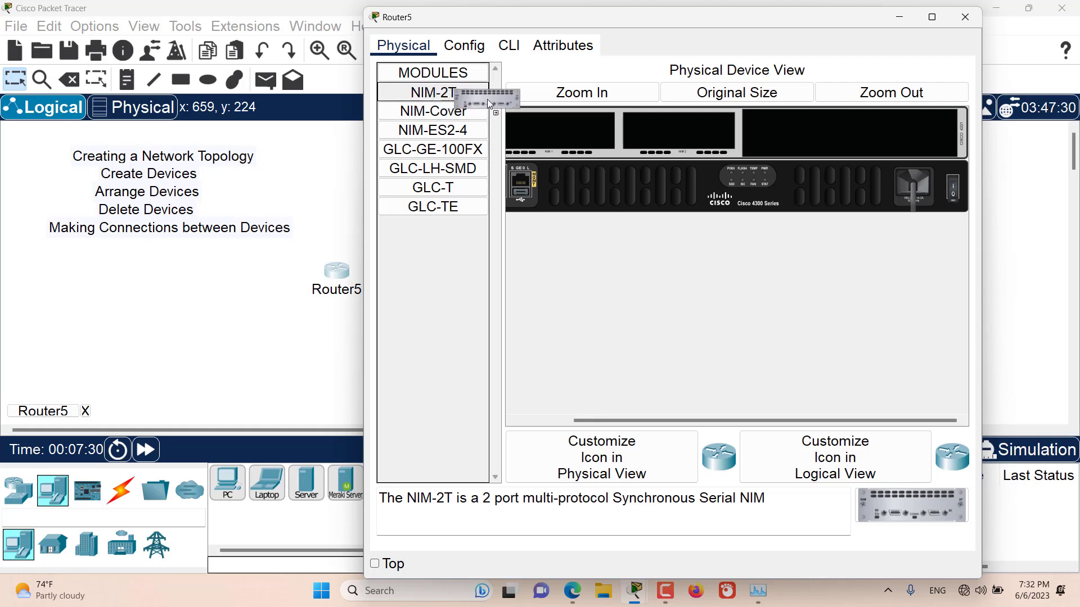
drag(667, 131, 667, 130)
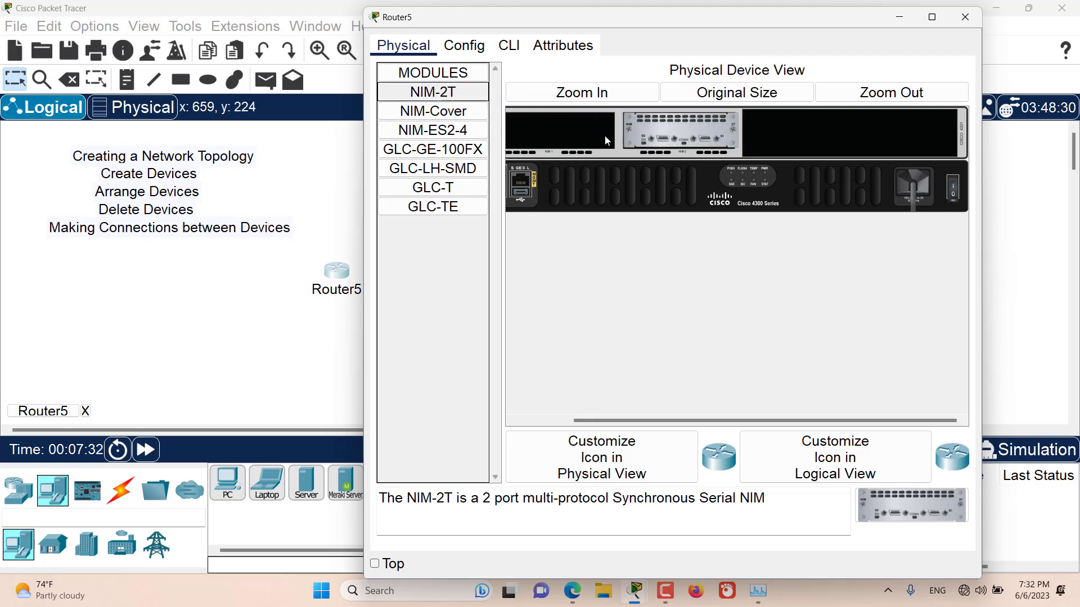
drag(450, 97, 467, 100)
drag(559, 131, 559, 131)
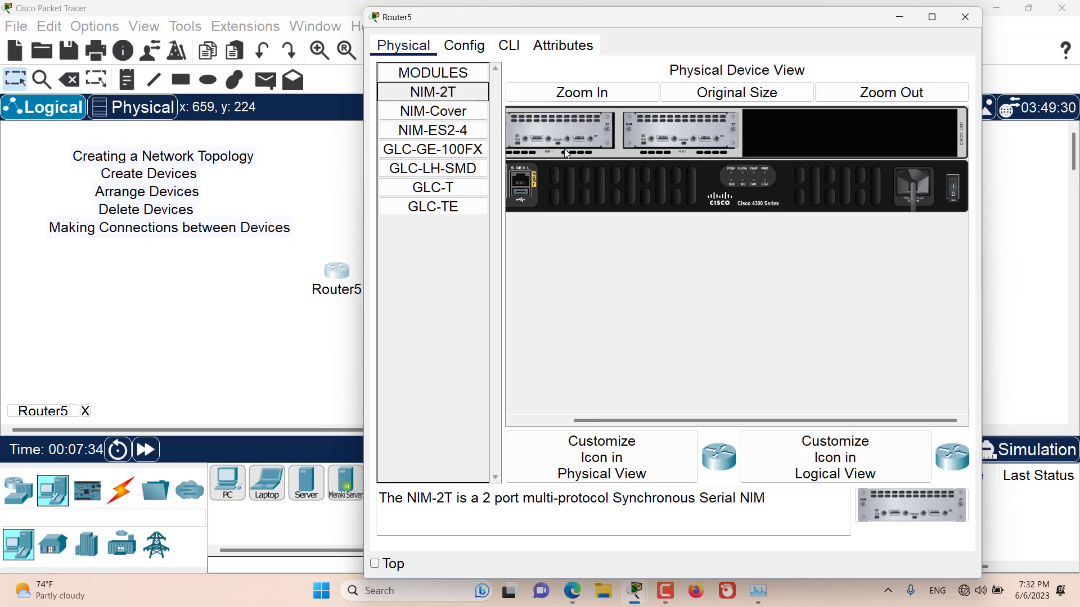
Remove the NIM-2T module from Router5's second NIM slot
drag(647, 421, 590, 418)
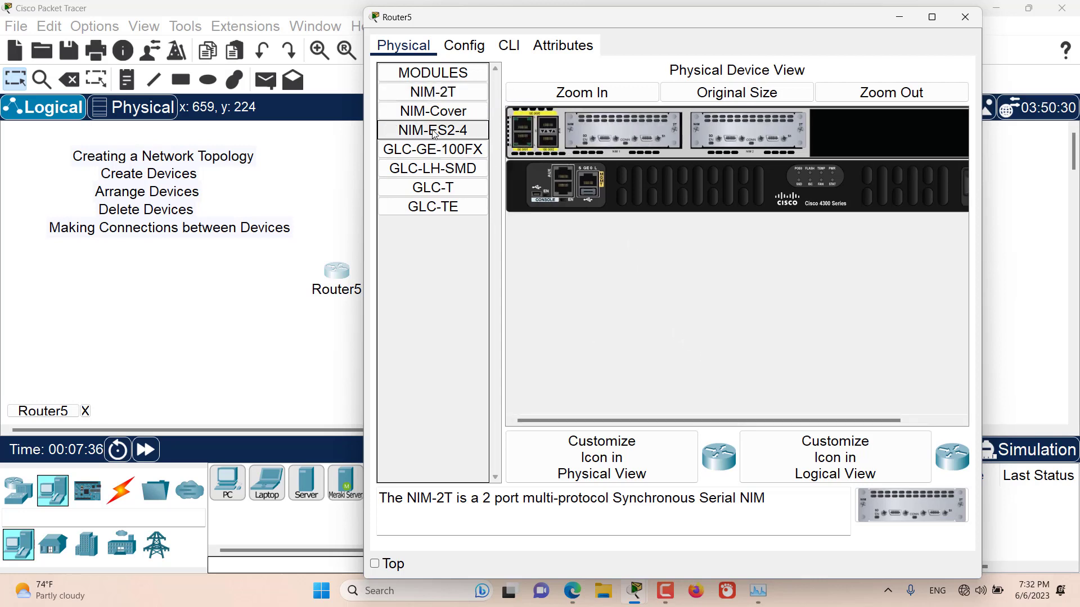
drag(433, 111, 897, 136)
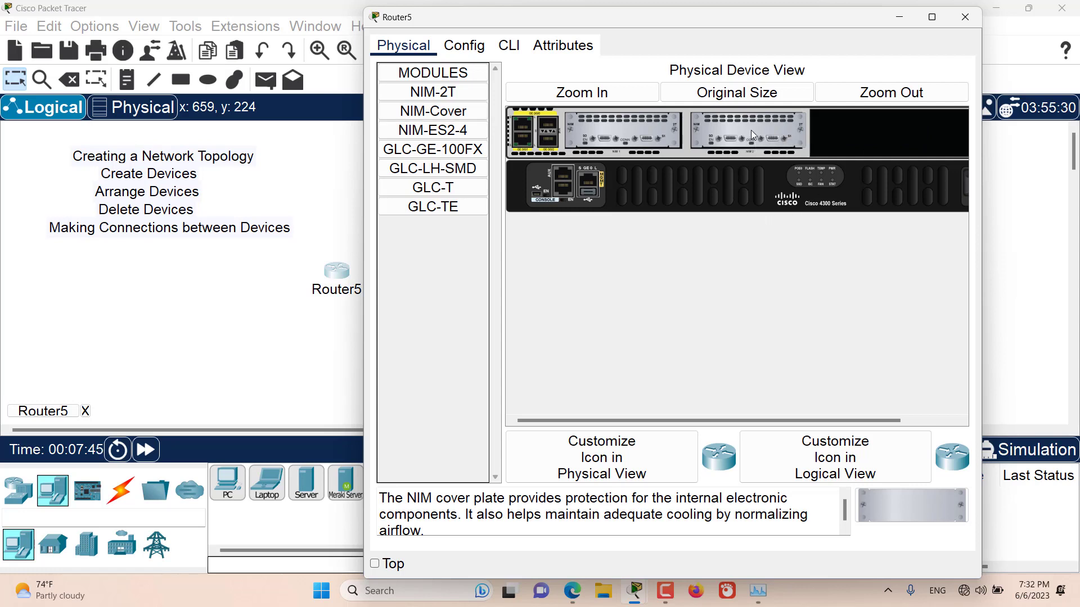
drag(751, 131, 450, 248)
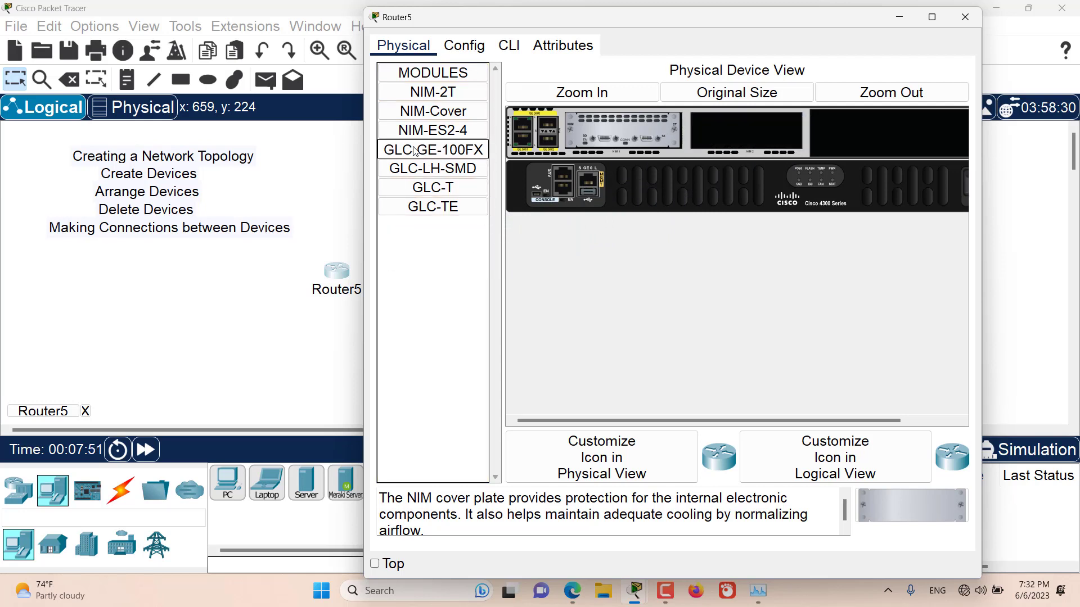
Try to install a GLC-GE-100FX module and a GLC-T module in Router5's empty second NIM slot
drag(749, 144, 750, 145)
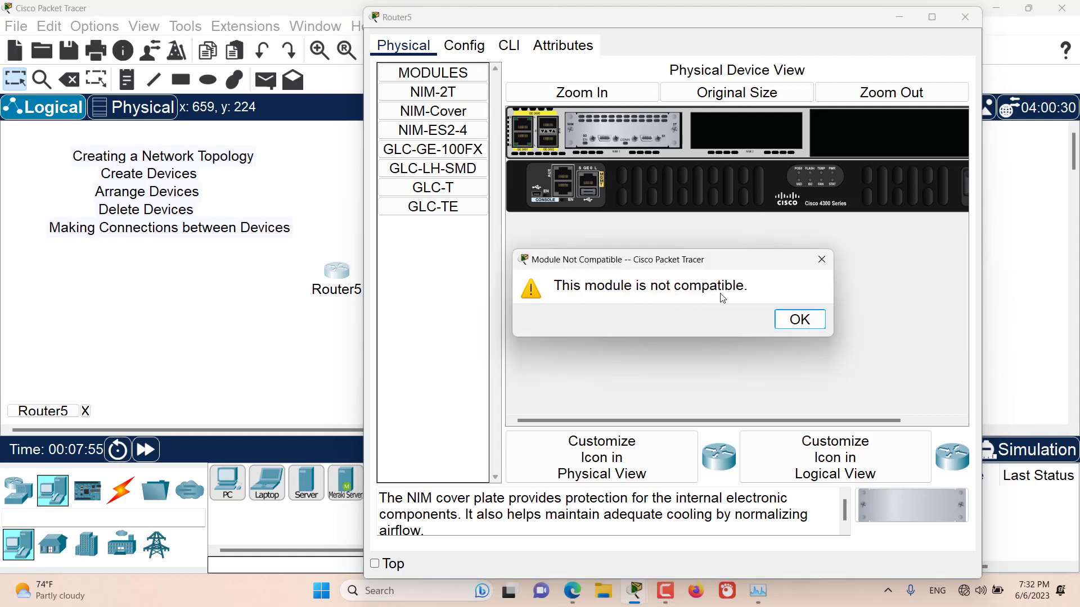
click(795, 319)
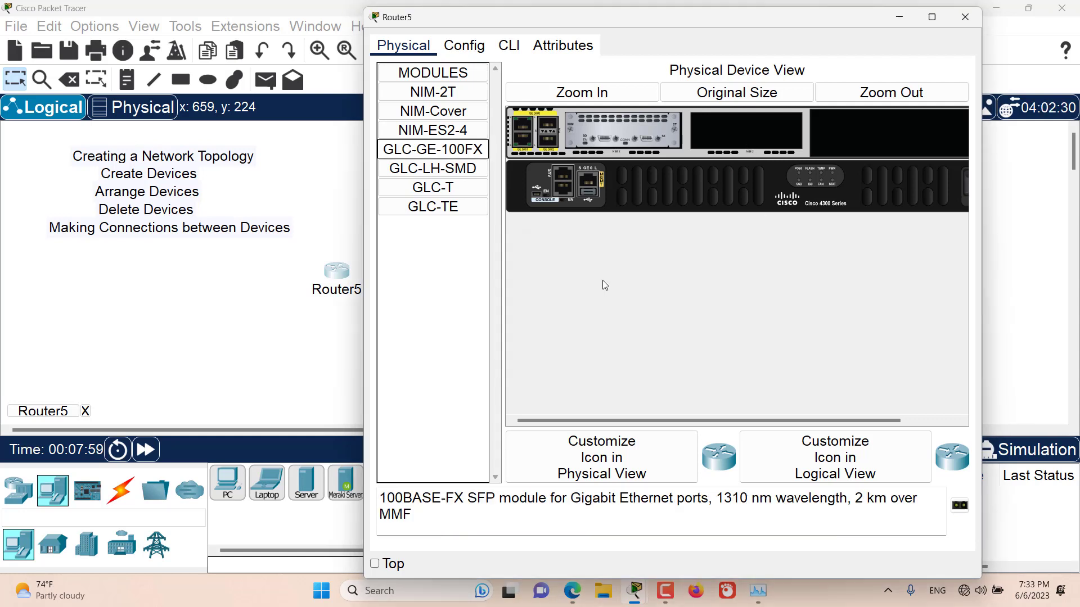
drag(437, 187, 697, 158)
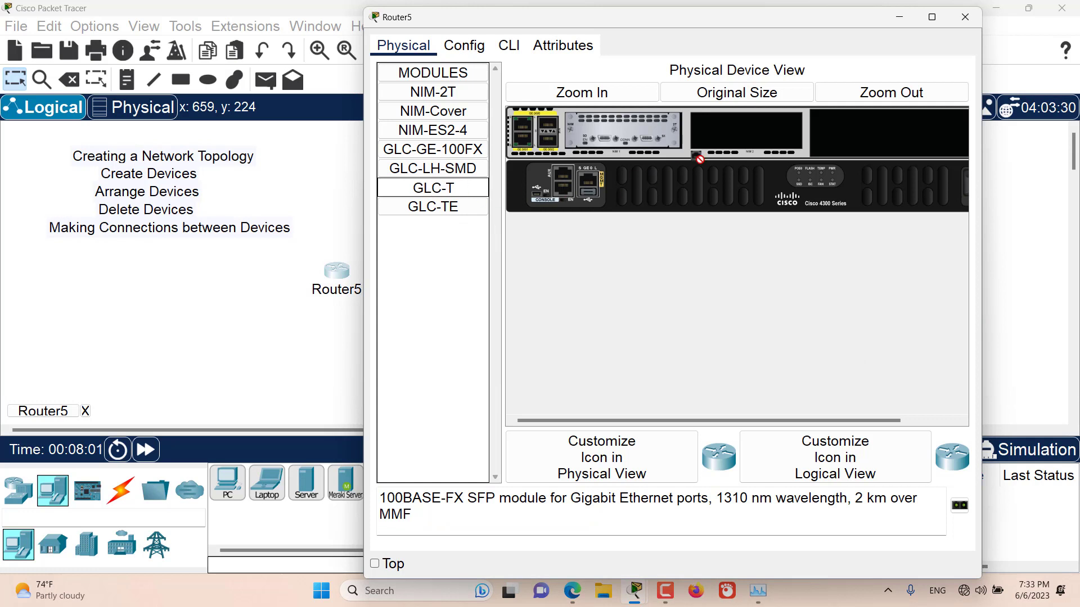
drag(741, 131, 741, 131)
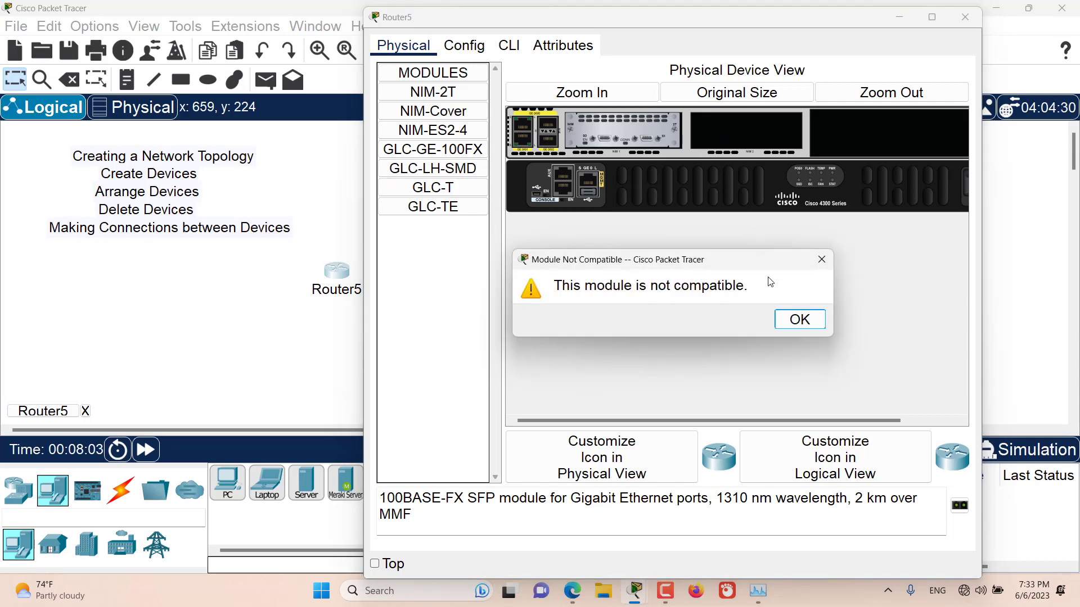
click(797, 318)
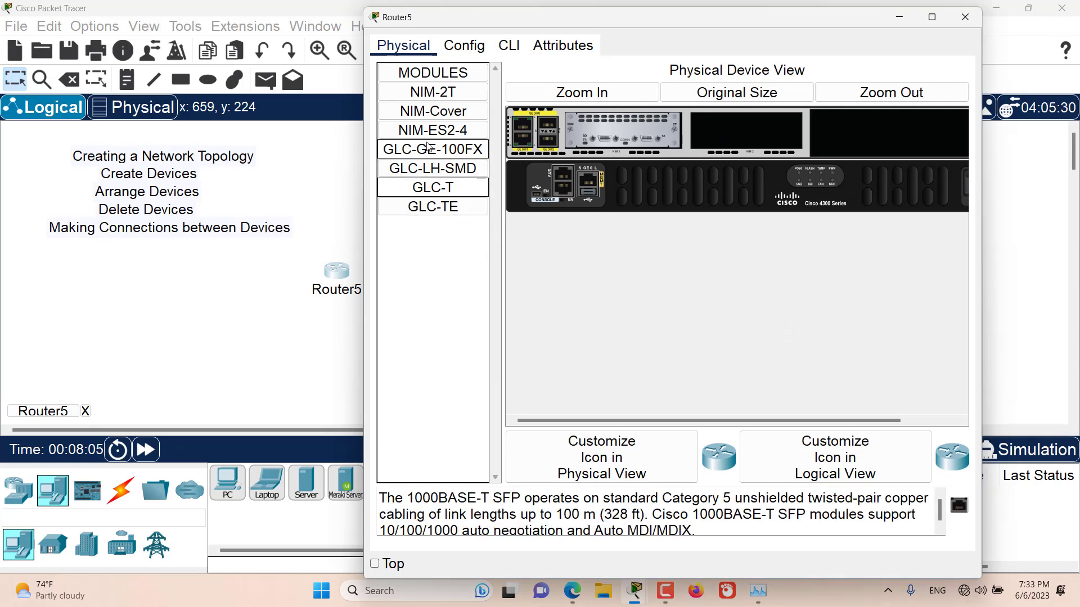
Fit a NIM-Cover plate in Router5's empty second NIM slot and close the router's window
drag(433, 112, 737, 134)
click(691, 272)
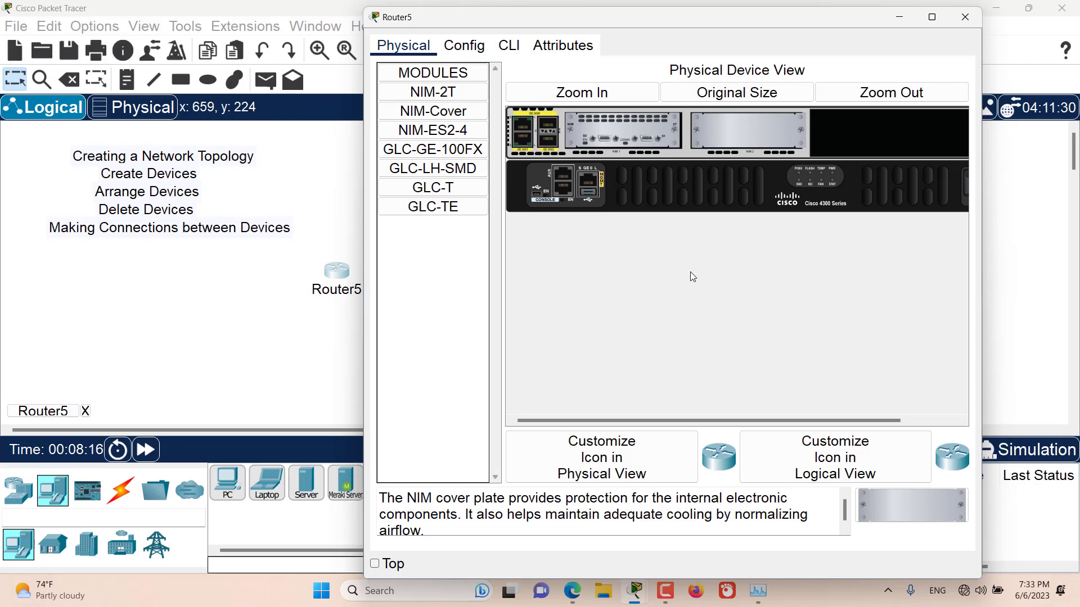
click(964, 18)
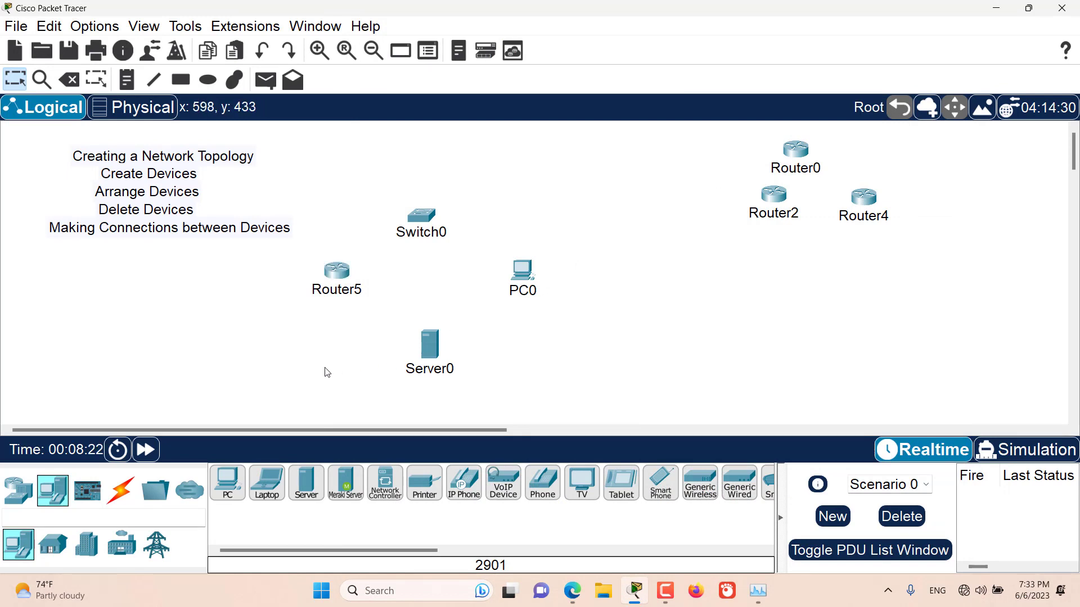
Connect Router5 to Switch0 with the automatically chosen connection type and move Switch0 farther up and to the right
click(119, 503)
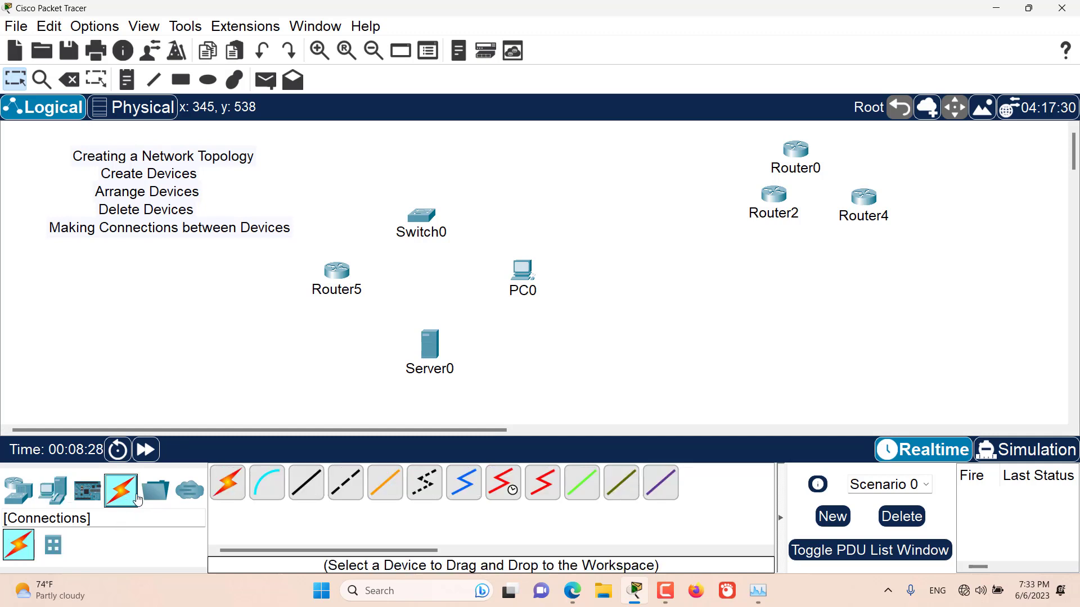
click(230, 492)
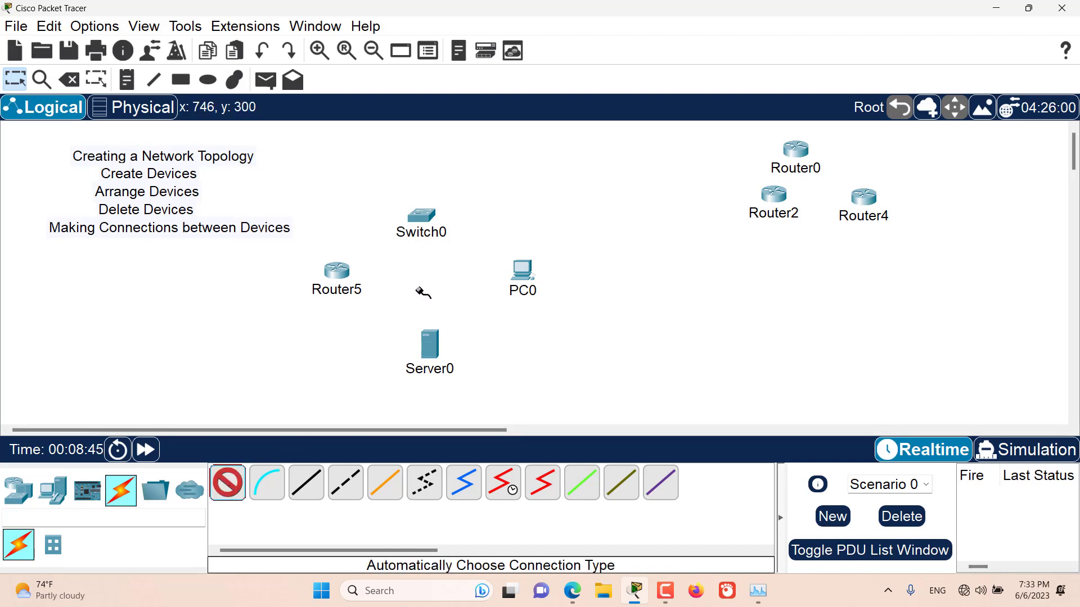
click(339, 274)
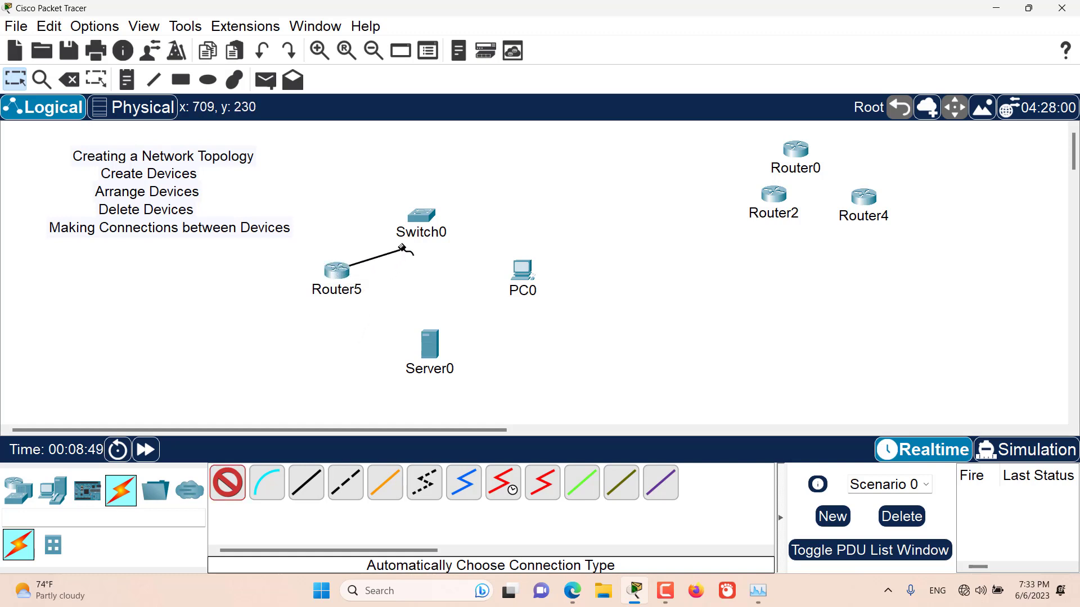
click(423, 216)
drag(428, 217, 544, 175)
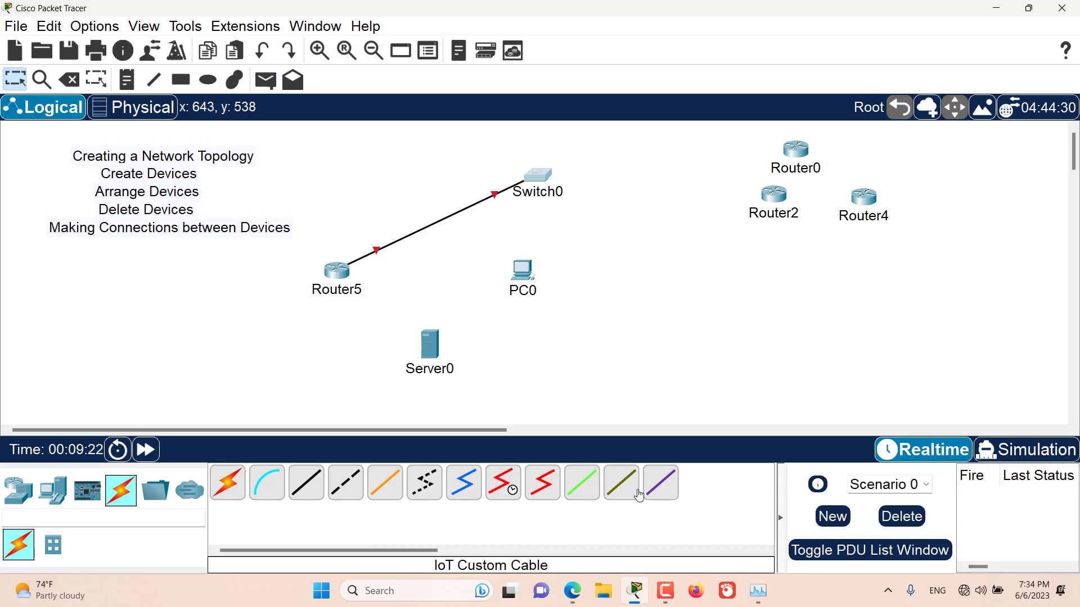
Connect Switch0's FastEthernet0/2 to PC0's FastEthernet0 with a copper straight-through cable and move PC0 farther right
click(306, 492)
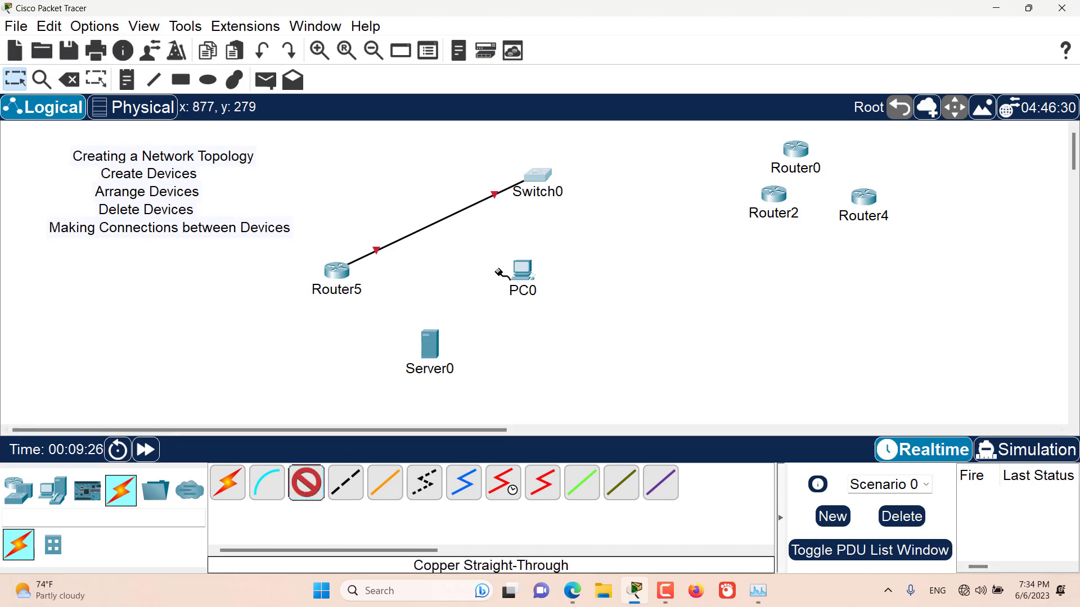
click(541, 173)
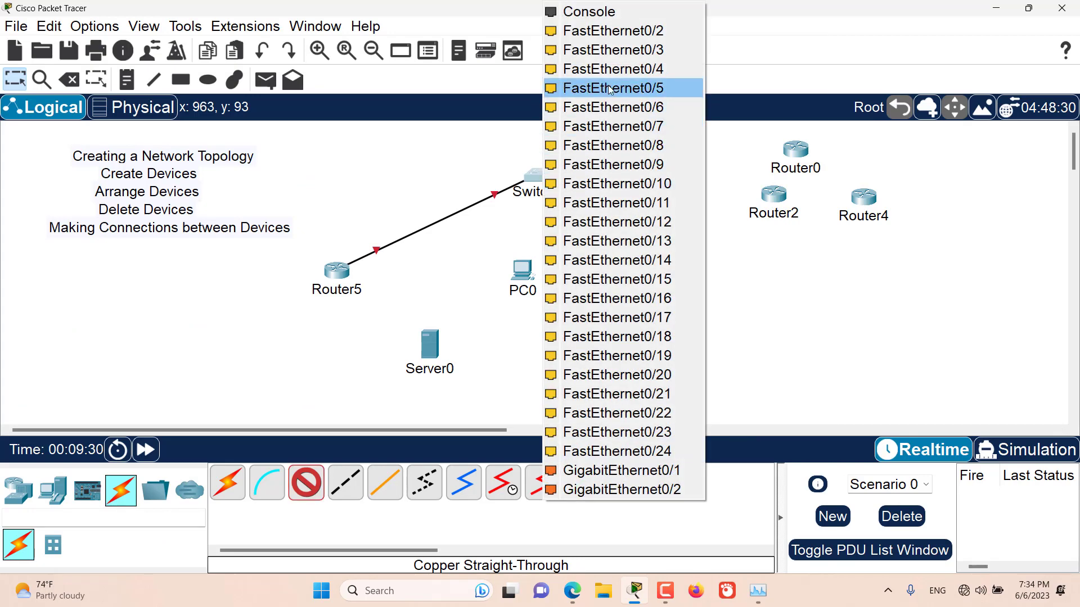
click(616, 32)
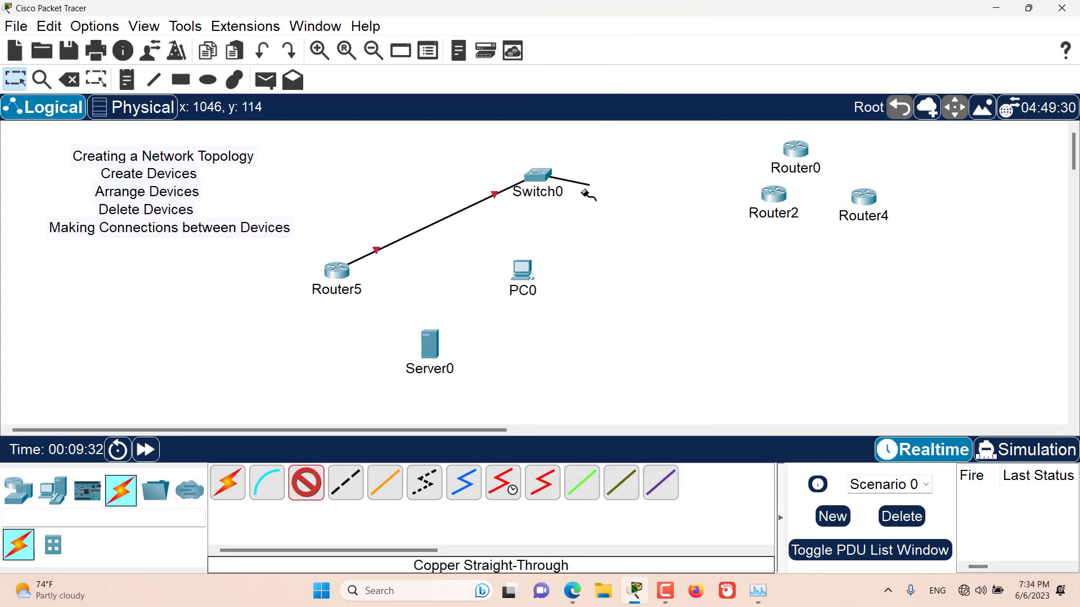
mouse_move(525, 276)
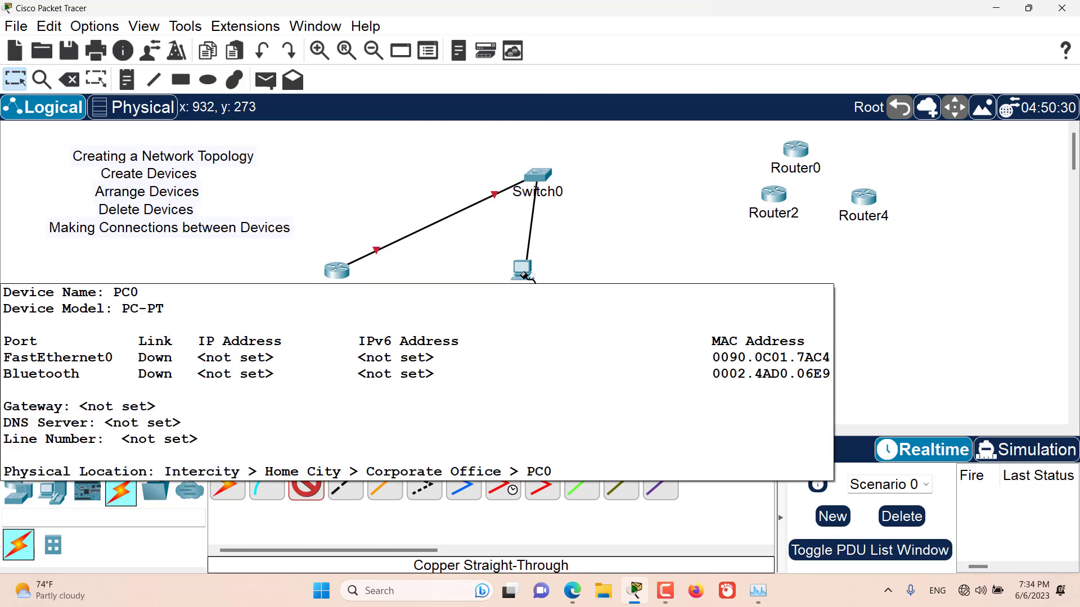
click(525, 275)
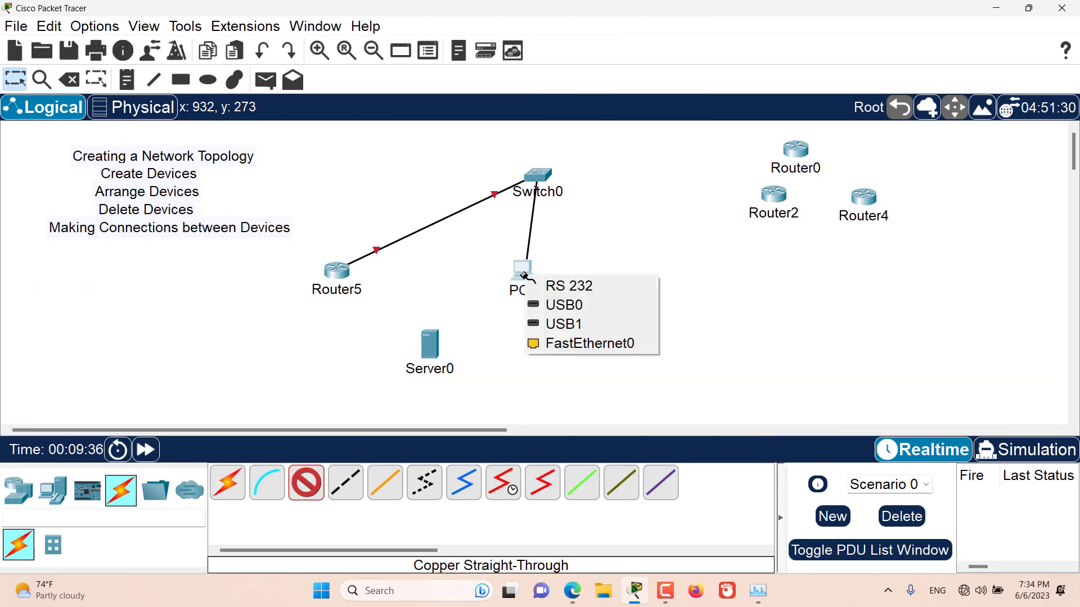
click(570, 344)
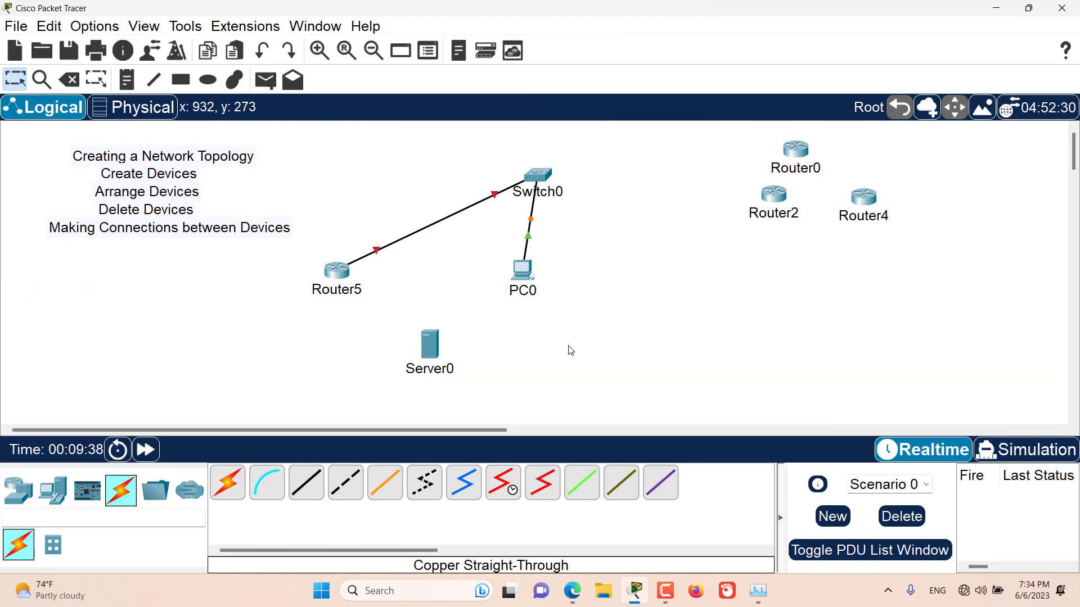
drag(532, 280, 632, 296)
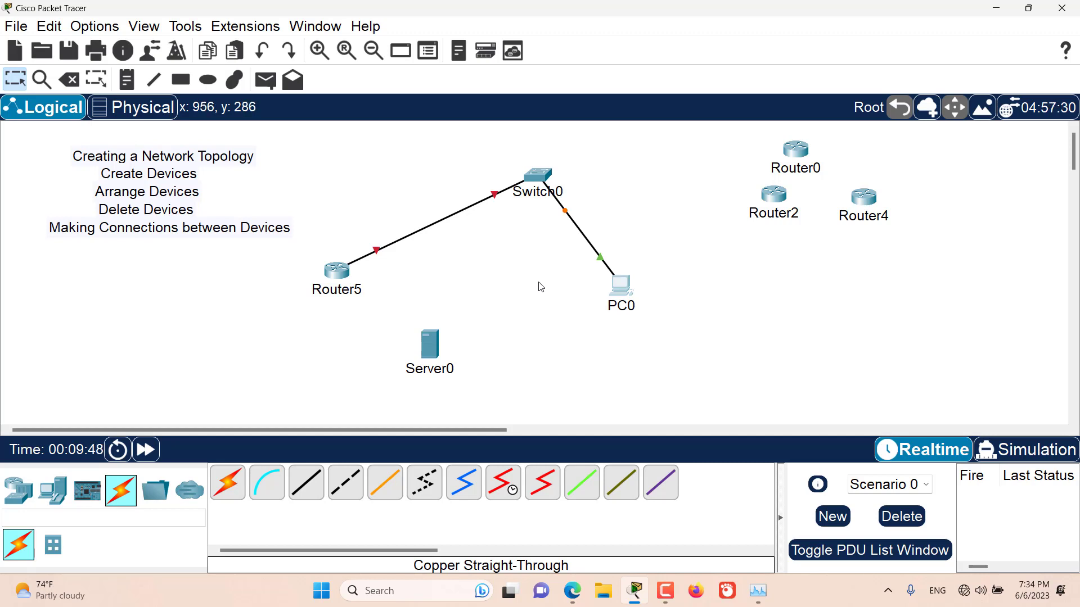
key(ctrl)
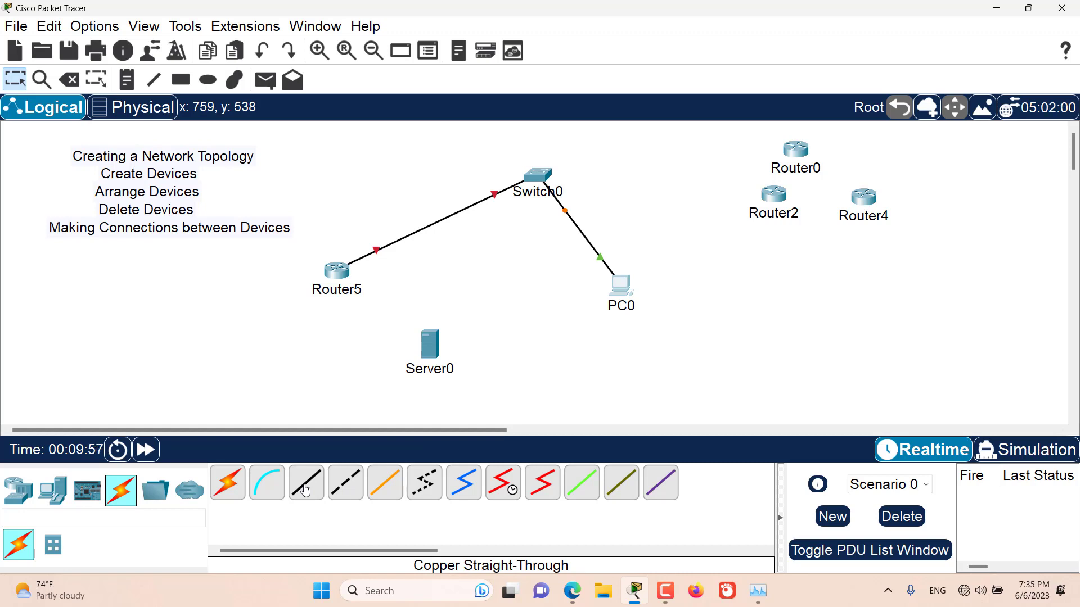
Connect Server0's FastEthernet0 to Switch0's FastEthernet0/3 with a copper straight-through cable
ctrl+click(305, 491)
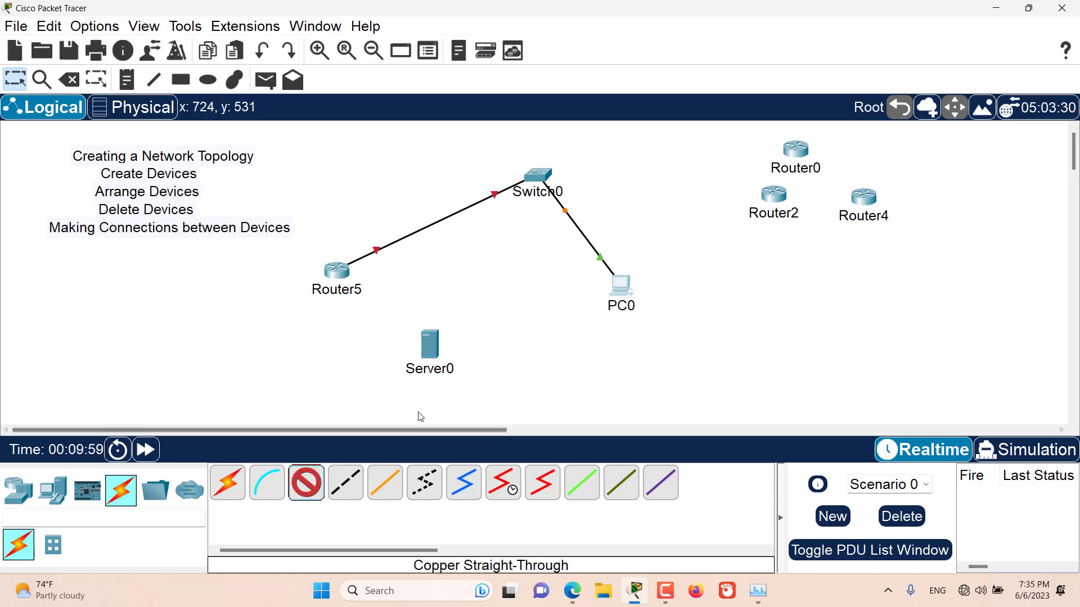
click(437, 353)
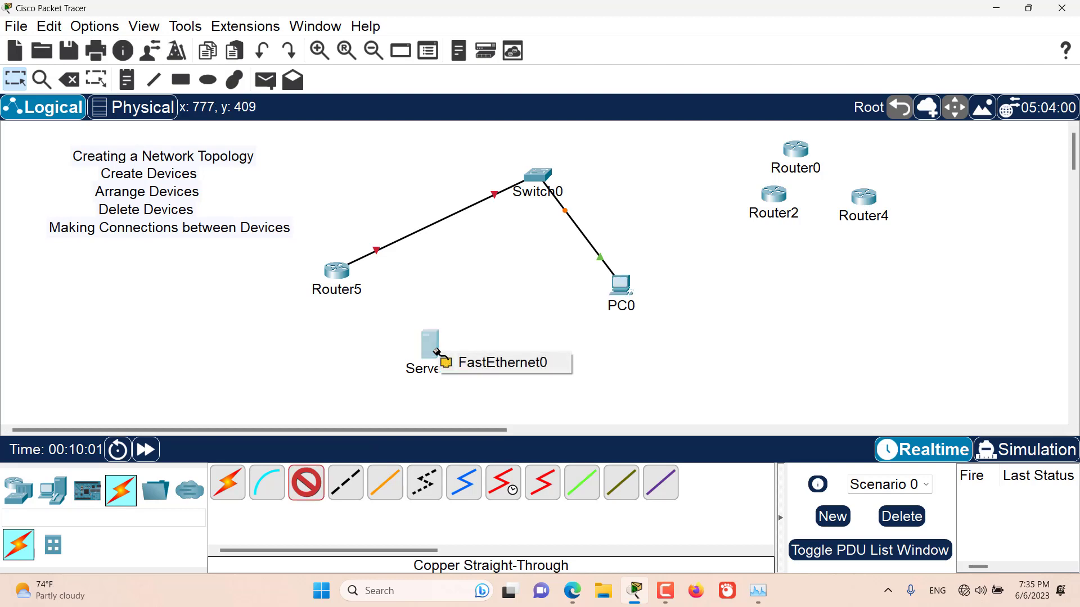
click(462, 363)
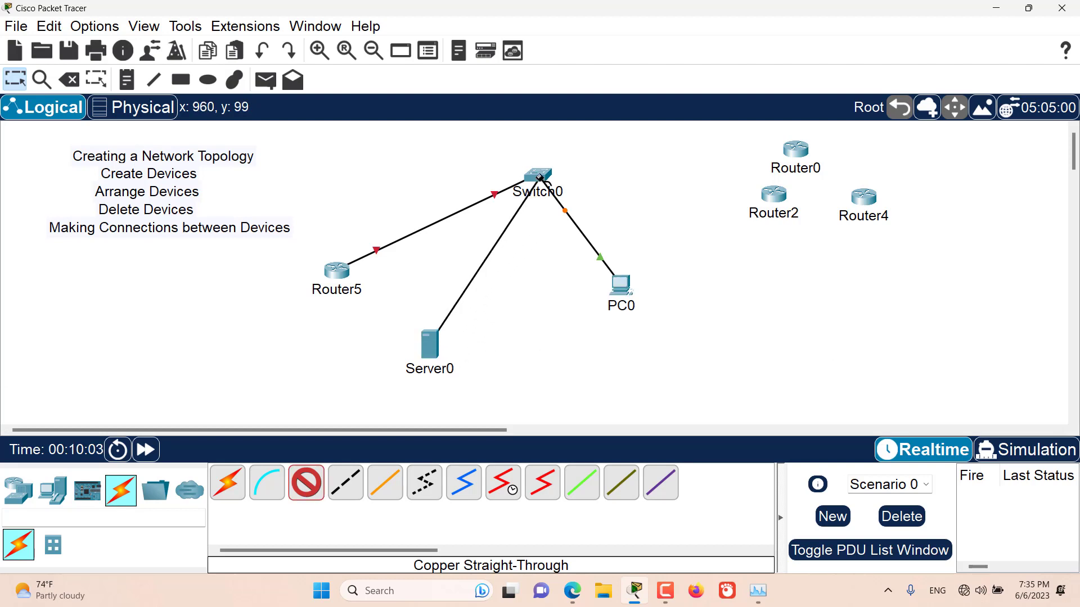
click(536, 178)
click(618, 48)
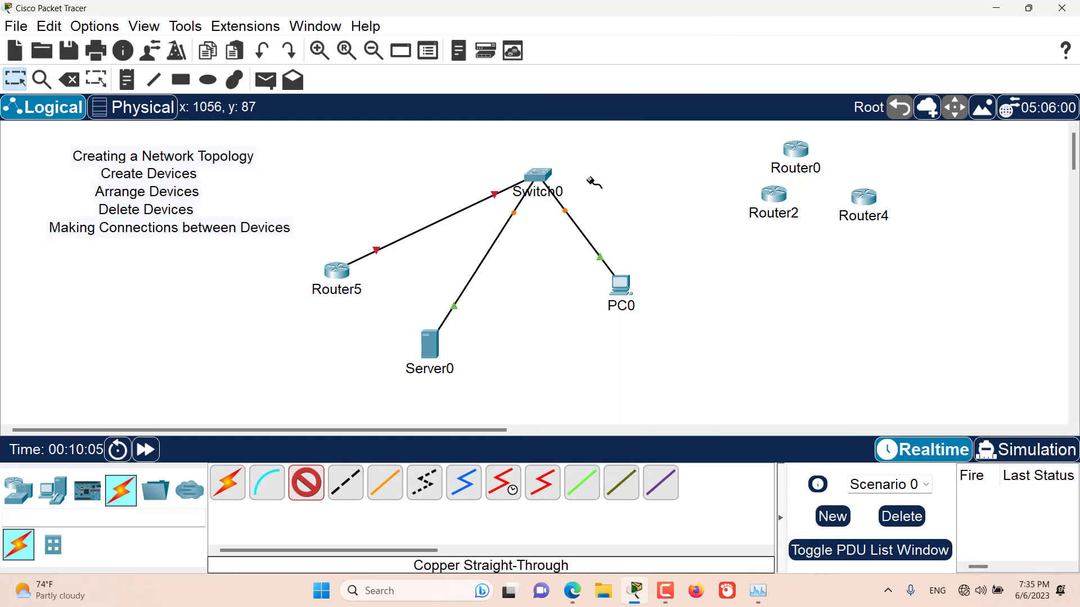
Connect Switch0's FastEthernet0/4 to Router0's GigabitEthernet0/0 with a copper straight-through cable
click(546, 173)
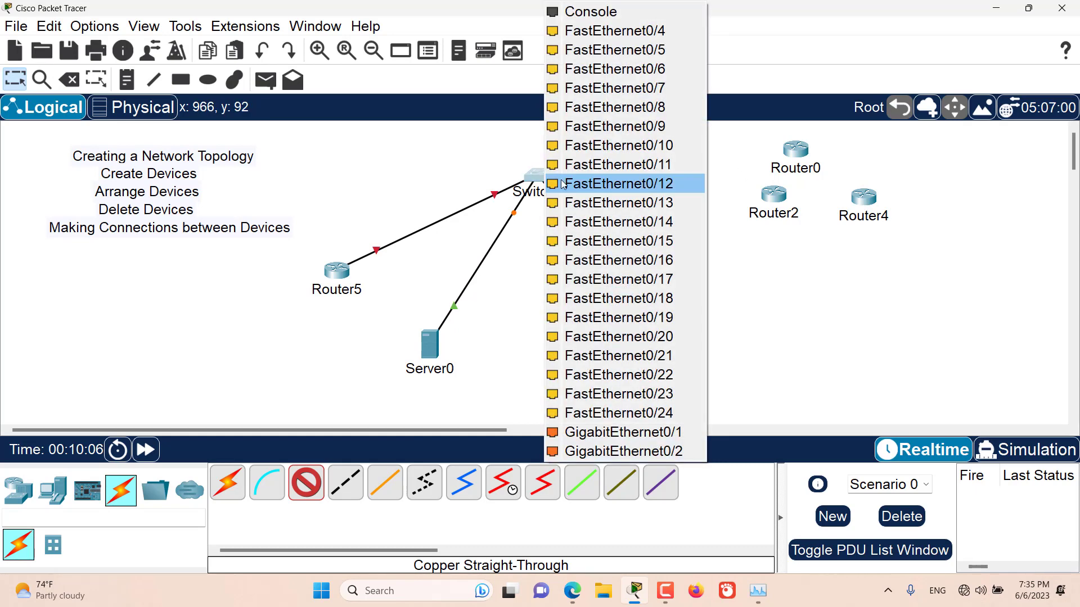
click(632, 42)
click(781, 150)
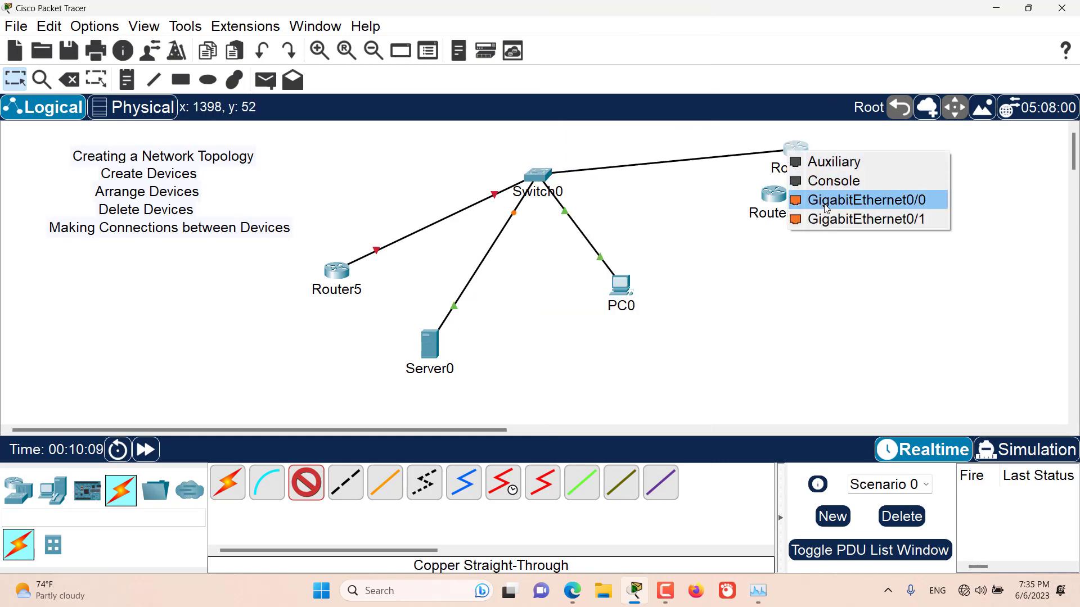
click(860, 197)
Connect Switch0's FastEthernet0/5 to Router2 with a copper straight-through cable and leave the cable tool
click(542, 173)
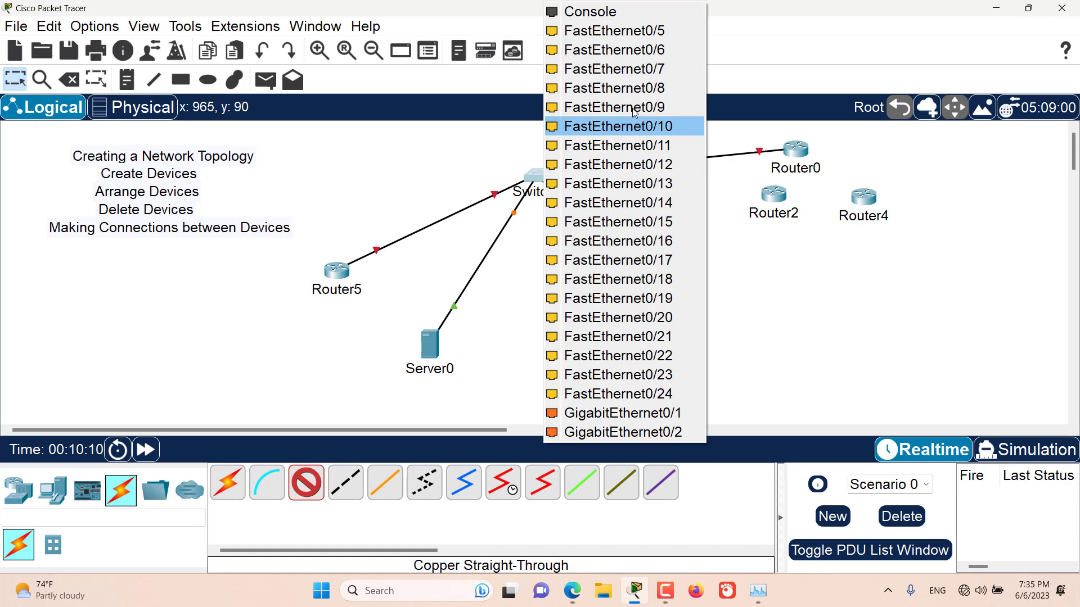
click(653, 33)
click(778, 196)
click(831, 247)
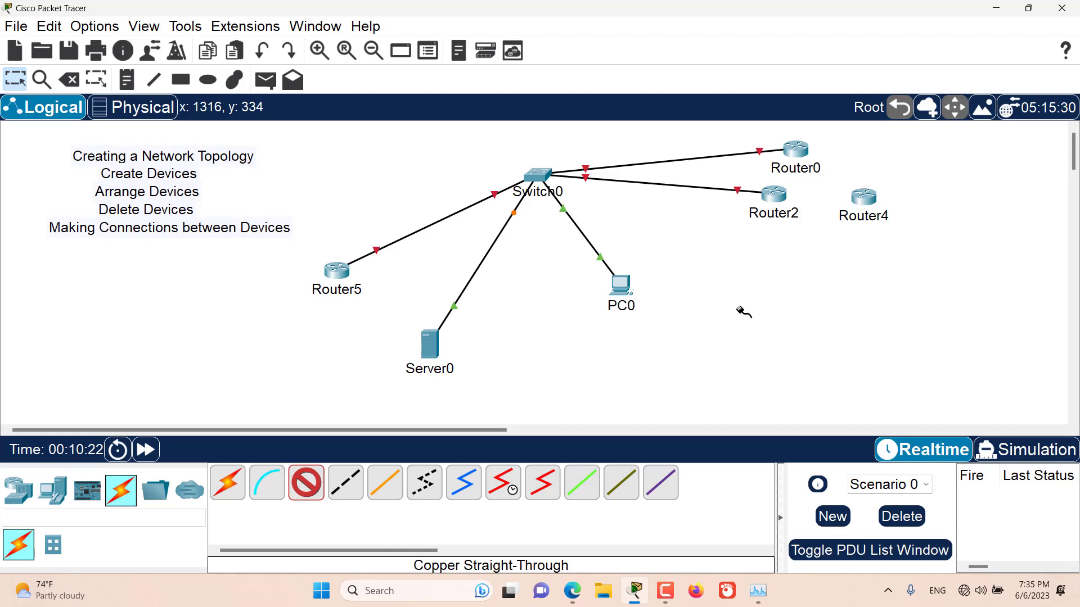
key(Escape)
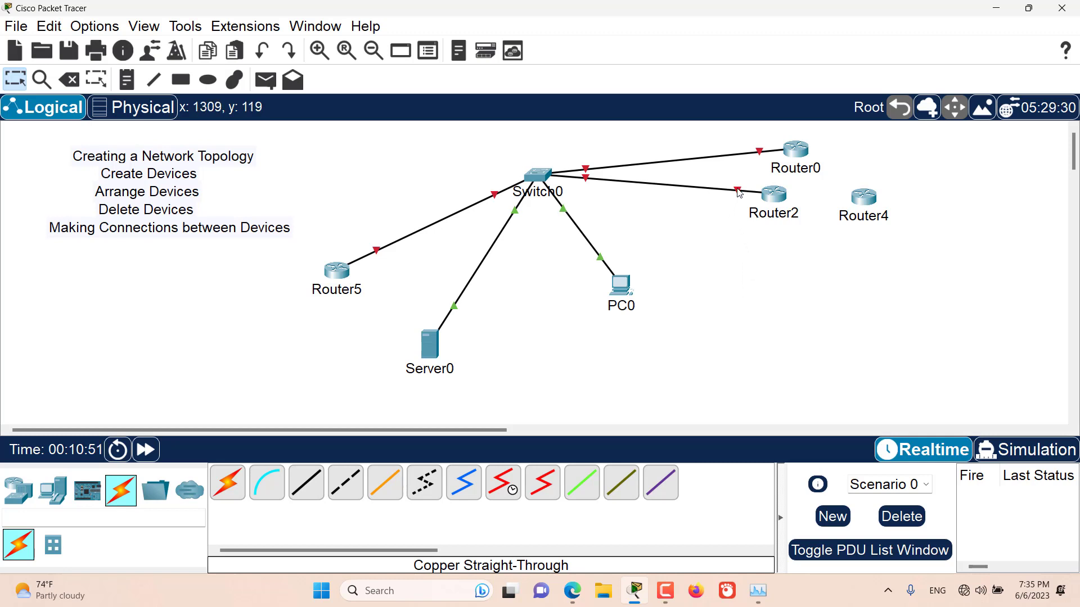
Replace the Switch0–Router2 link with a copper straight-through link from Switch0 to Router4's GigabitEthernet0/0
key(Delete)
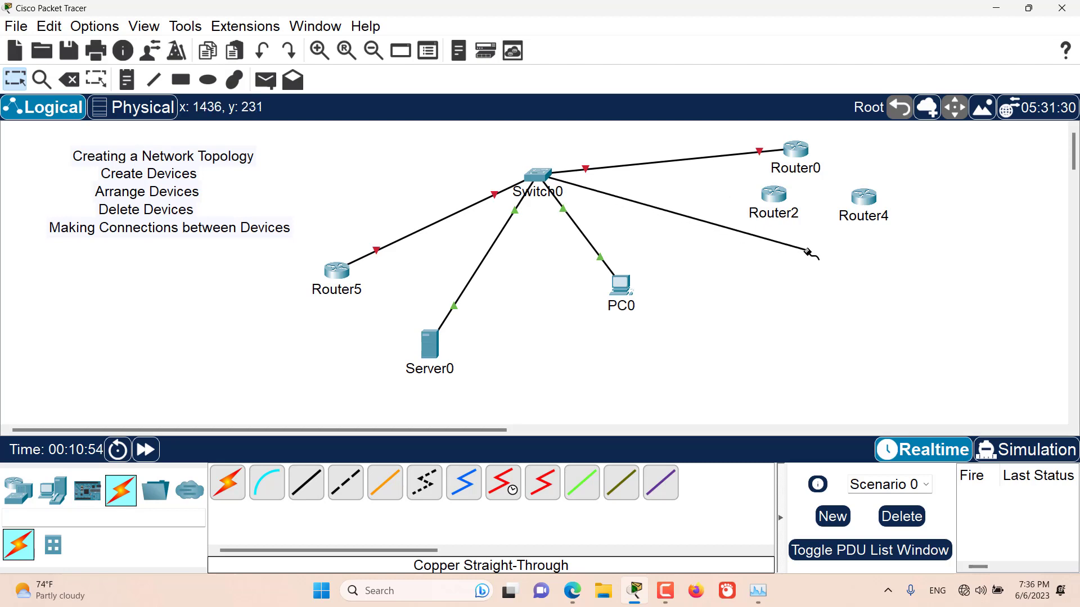
click(864, 198)
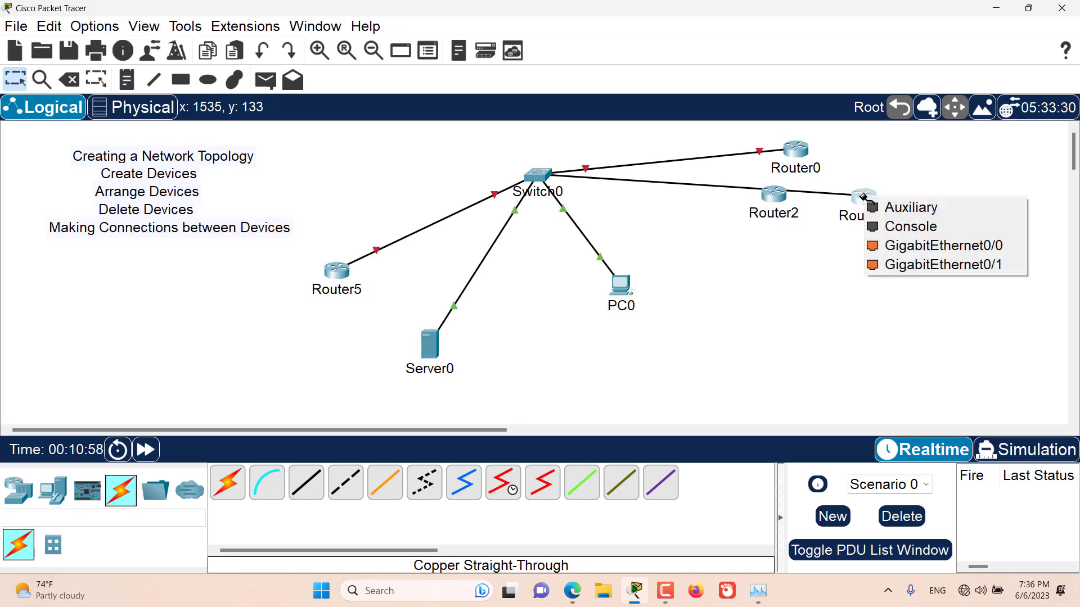
click(897, 243)
Move Router2 down, clear of the Switch0–Router4 link, then request its deletion and cancel the request
drag(779, 206, 774, 239)
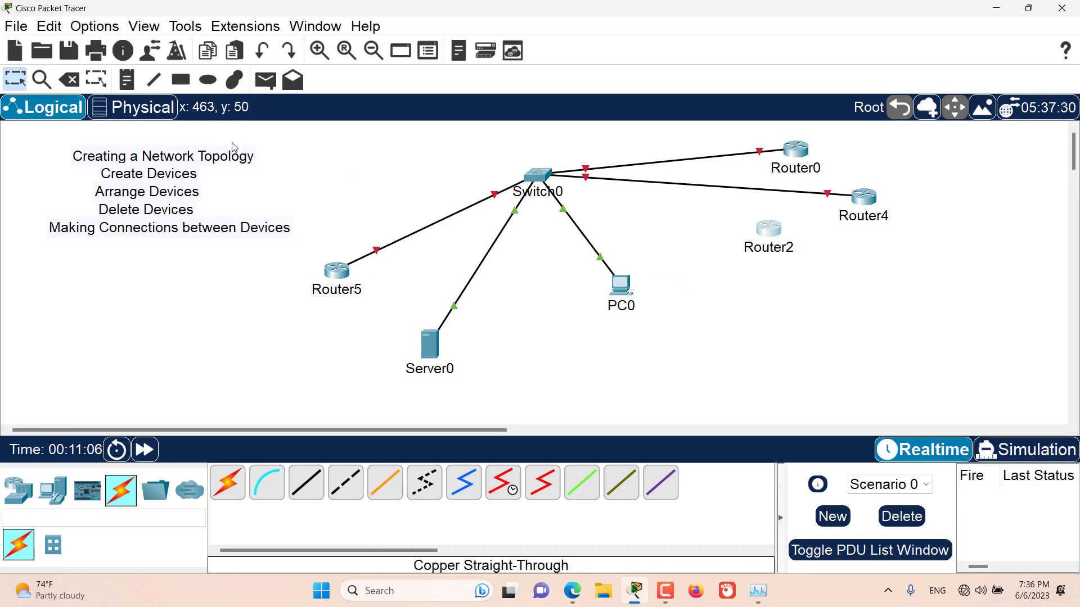
click(70, 80)
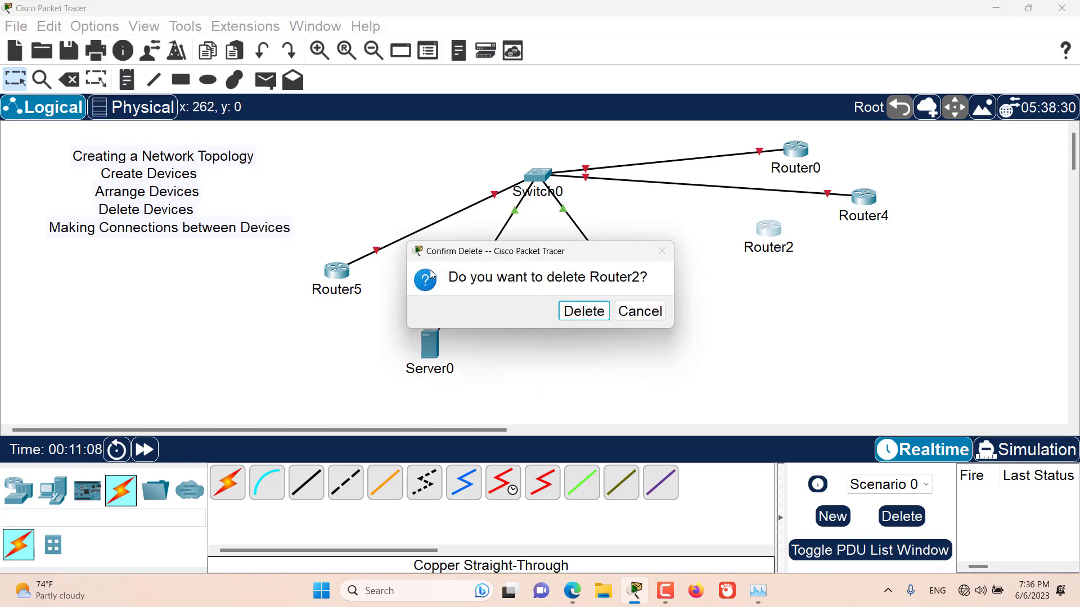
click(645, 317)
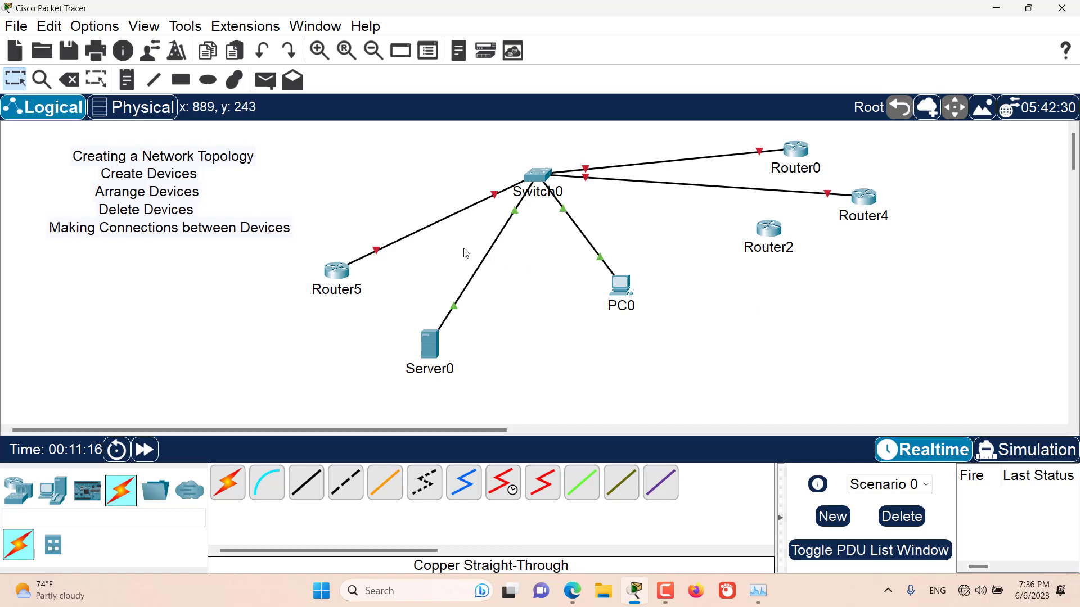
Delete the links from Switch0 to Router0, Router4 and Router5, and leave the Delete tool
click(71, 82)
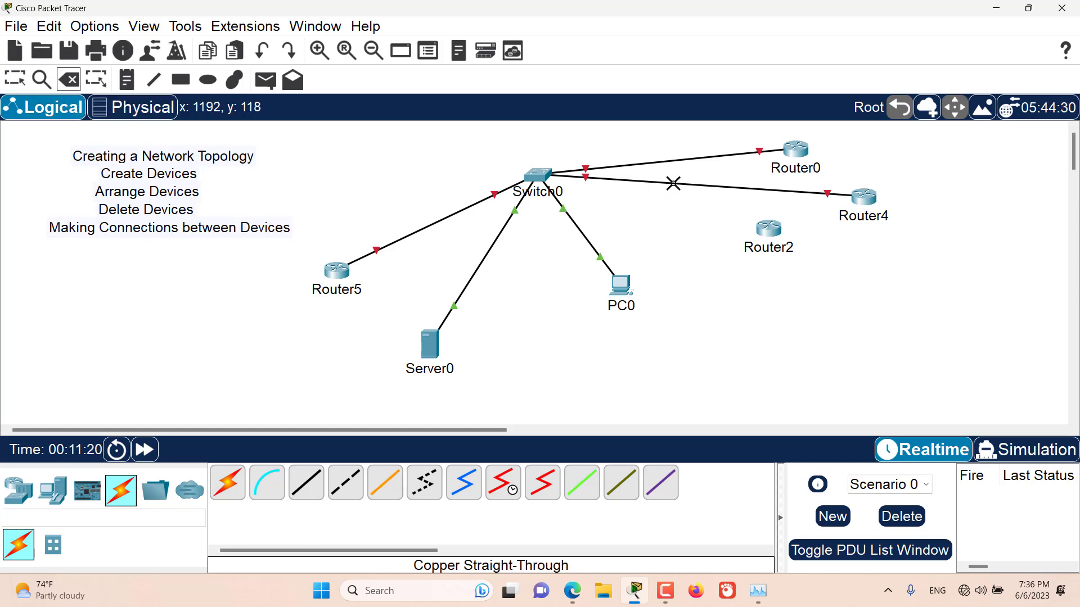
click(694, 160)
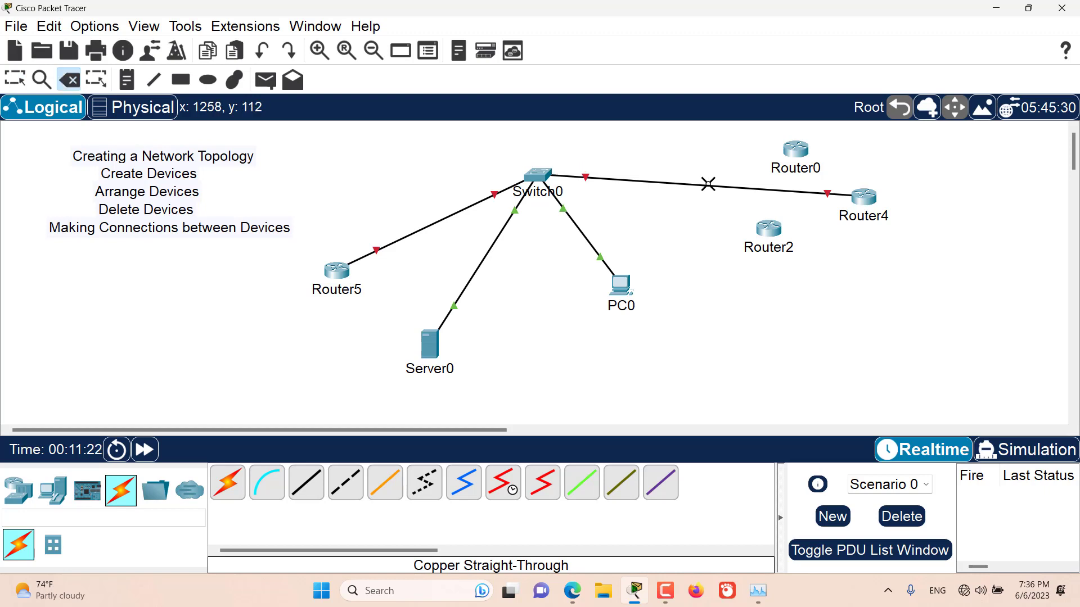
click(707, 184)
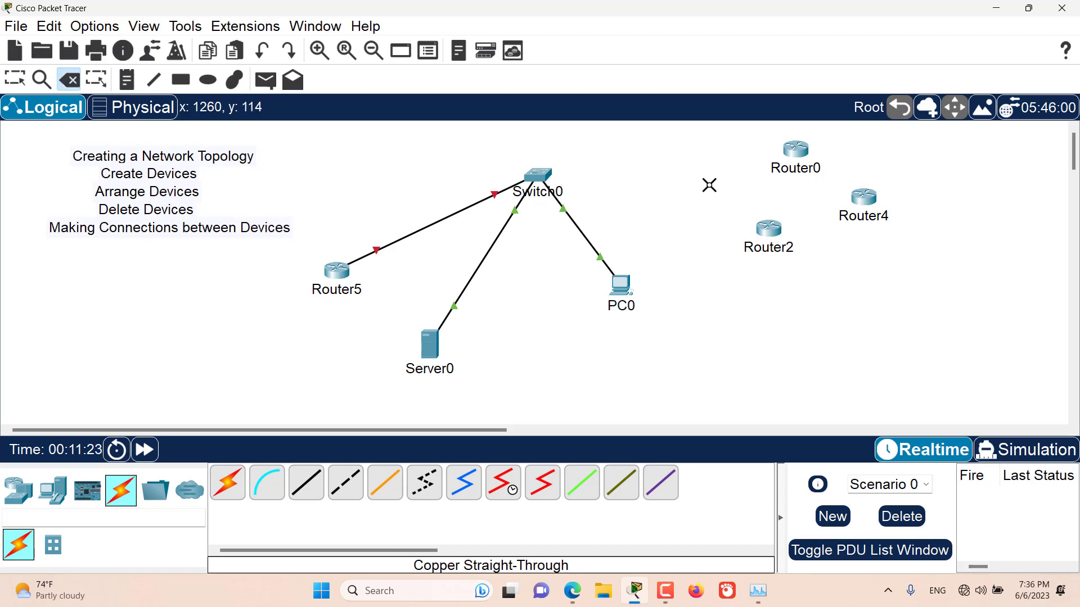
click(444, 219)
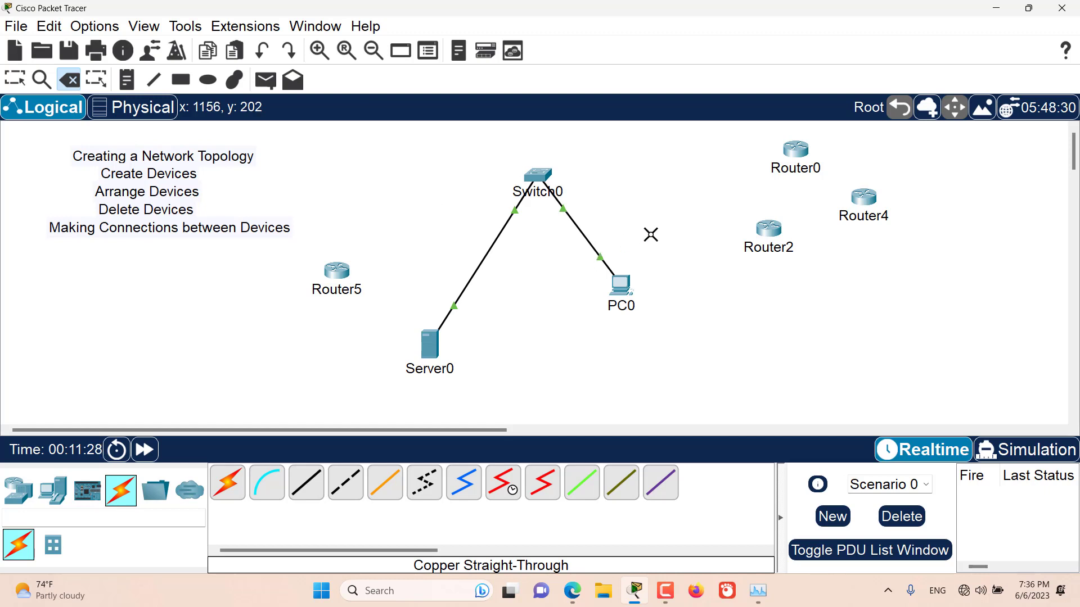
key(Escape)
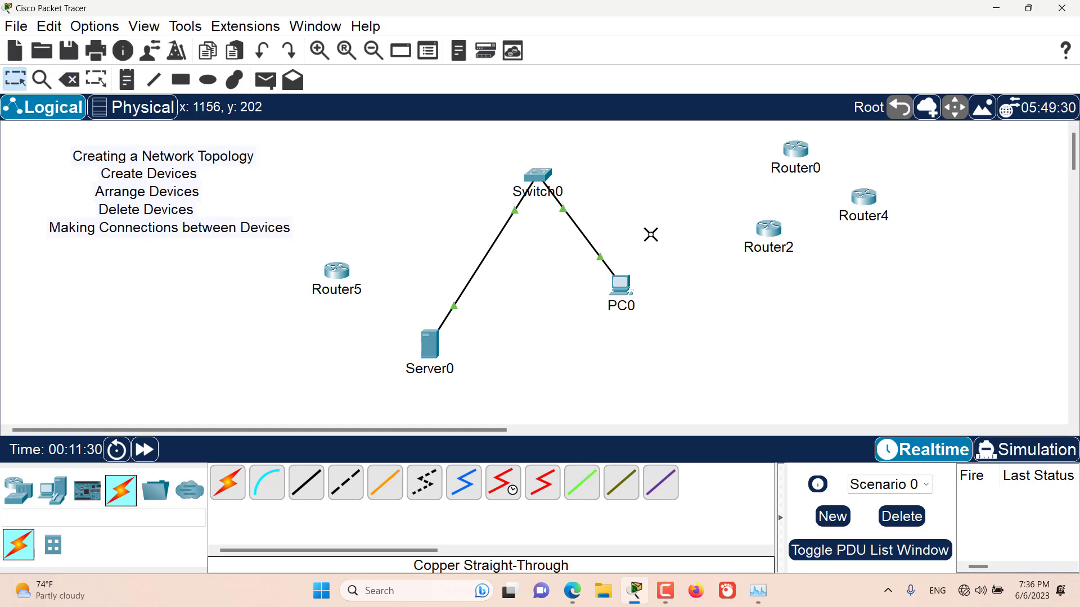